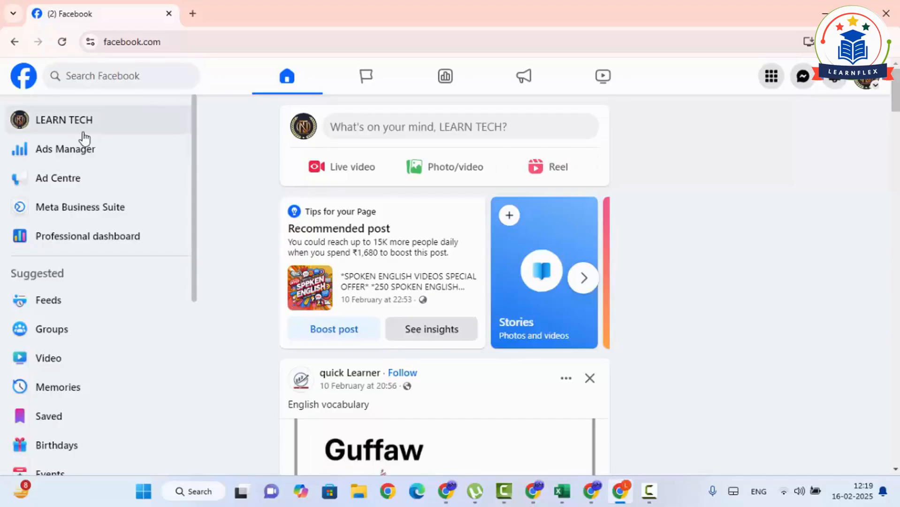
- Open the account's Pages overview in a new browser tab and switch to it
scroll(82, 197, "down", 3)
scroll(84, 238, "down", 2)
scroll(89, 319, "up", 5)
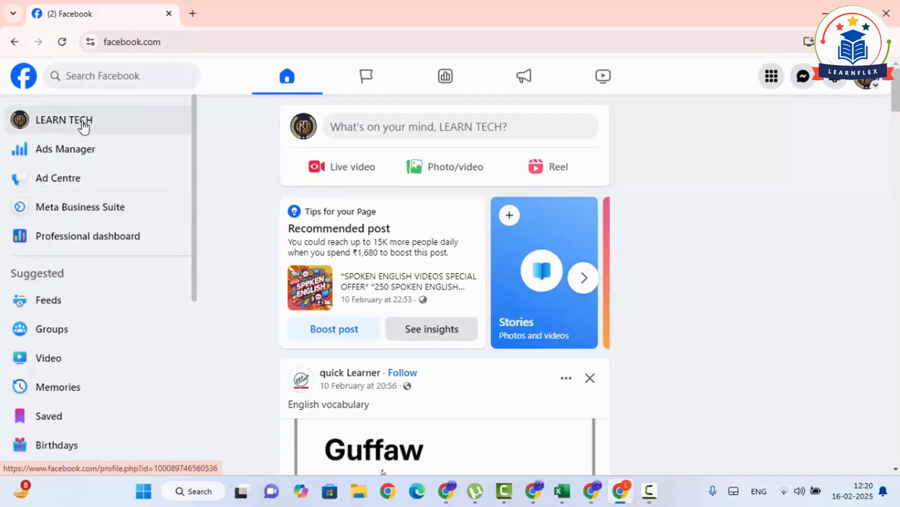
scroll(88, 239, "down", 5)
scroll(99, 276, "down", 1)
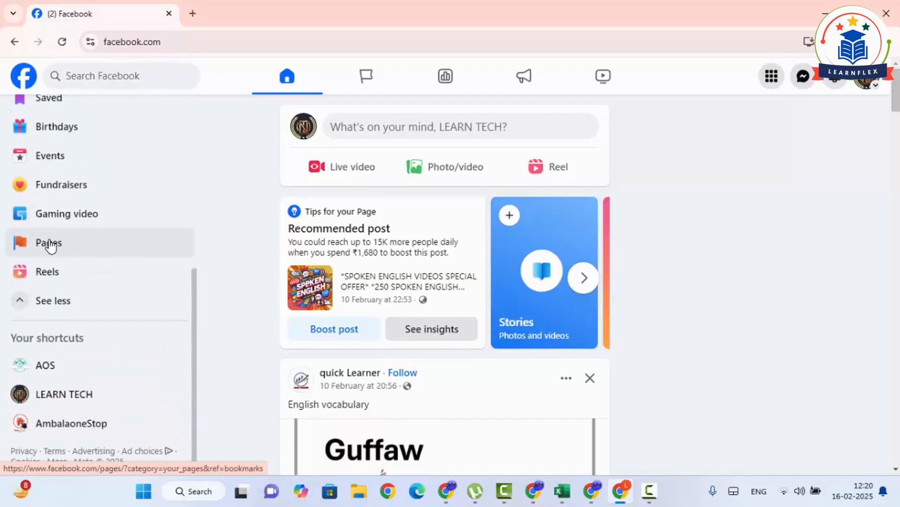
right_click(51, 247)
left_click(106, 257)
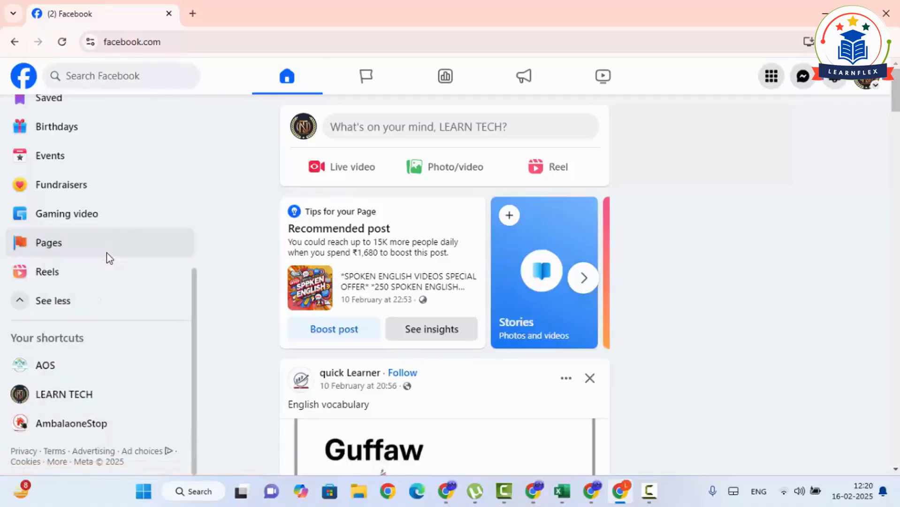
left_click(225, 2)
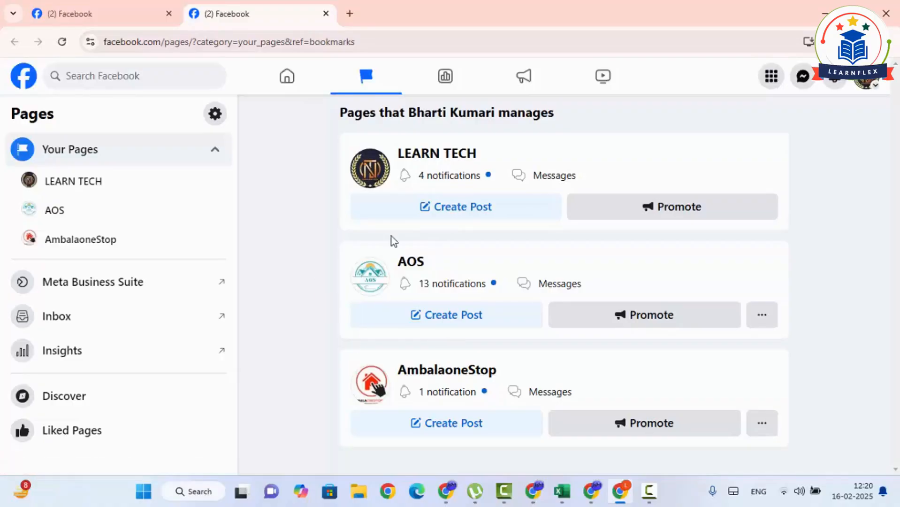
- Open the LEARN TECH page in a new browser tab and switch to it
right_click(442, 157)
left_click(469, 164)
left_click(428, 14)
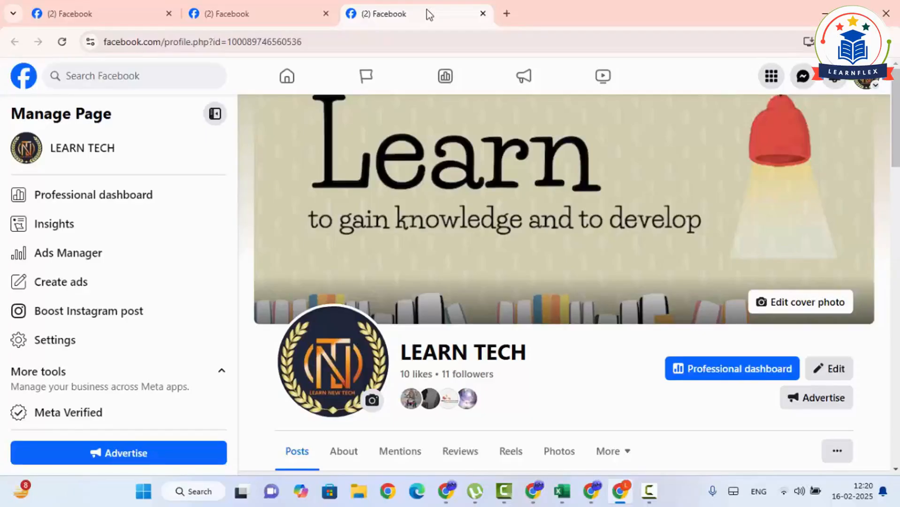
- Look through the LEARN TECH page's intro, featured items and published posts for one to promote
scroll(568, 275, "down", 4)
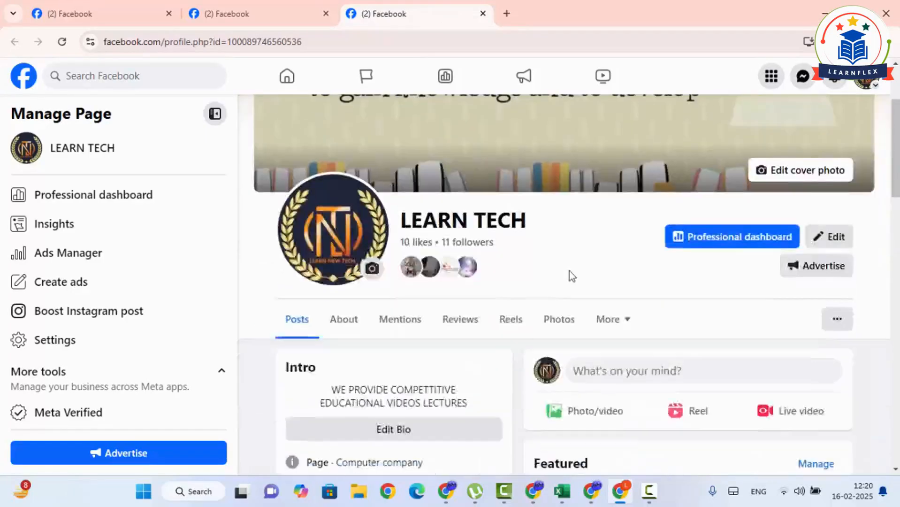
scroll(568, 277, "down", 1)
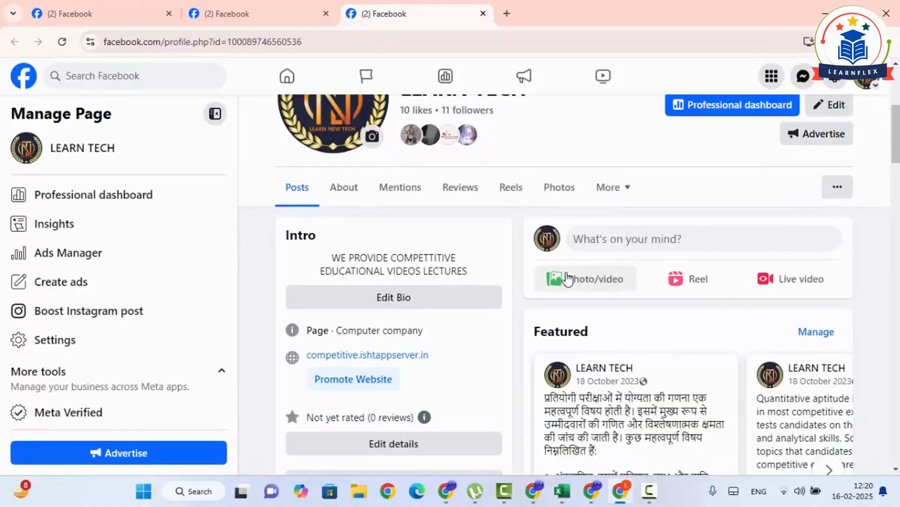
scroll(568, 278, "down", 3)
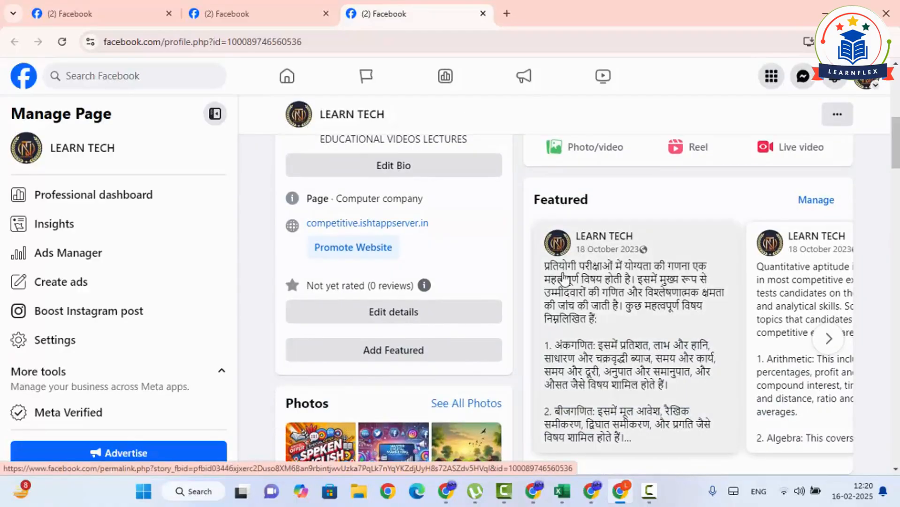
scroll(565, 278, "down", 5)
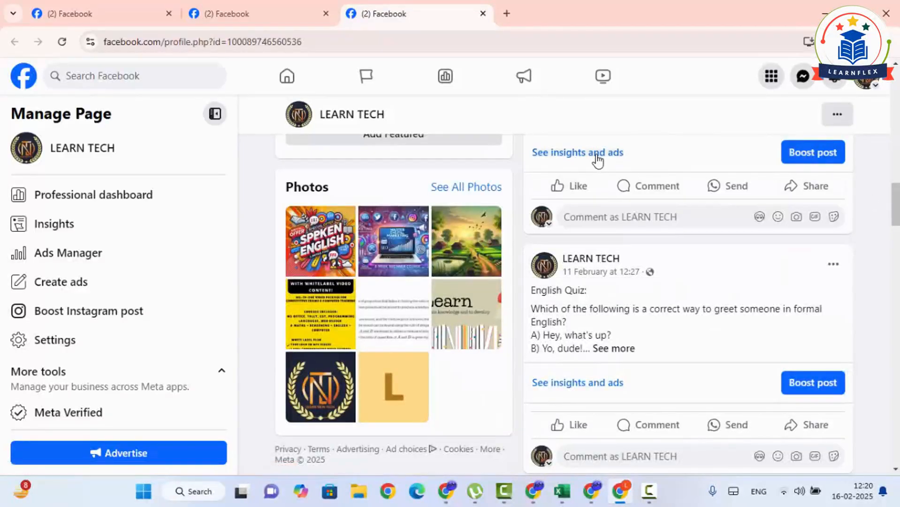
scroll(673, 368, "down", 4)
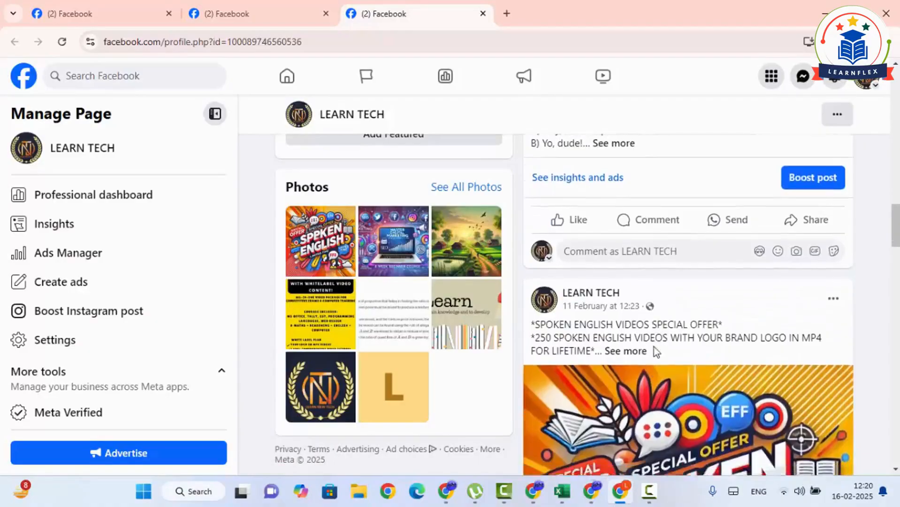
scroll(656, 352, "down", 4)
scroll(619, 254, "up", 3)
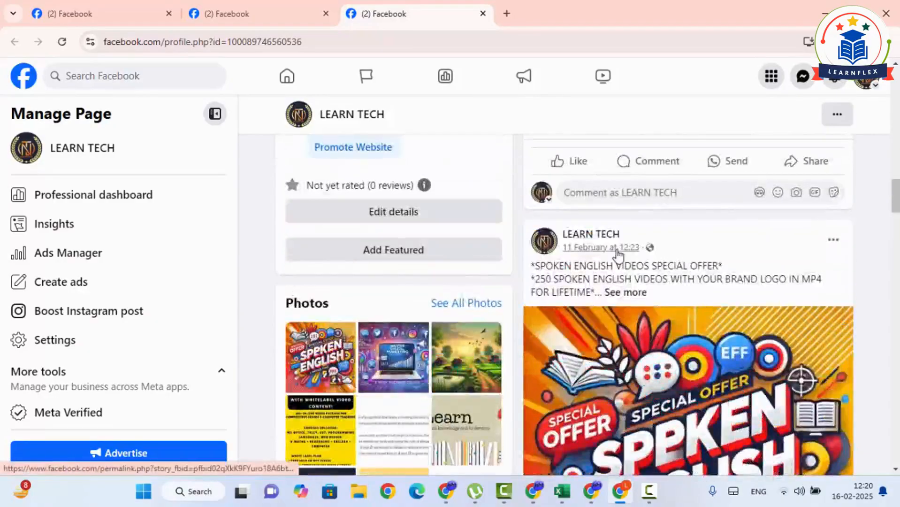
scroll(619, 255, "down", 10)
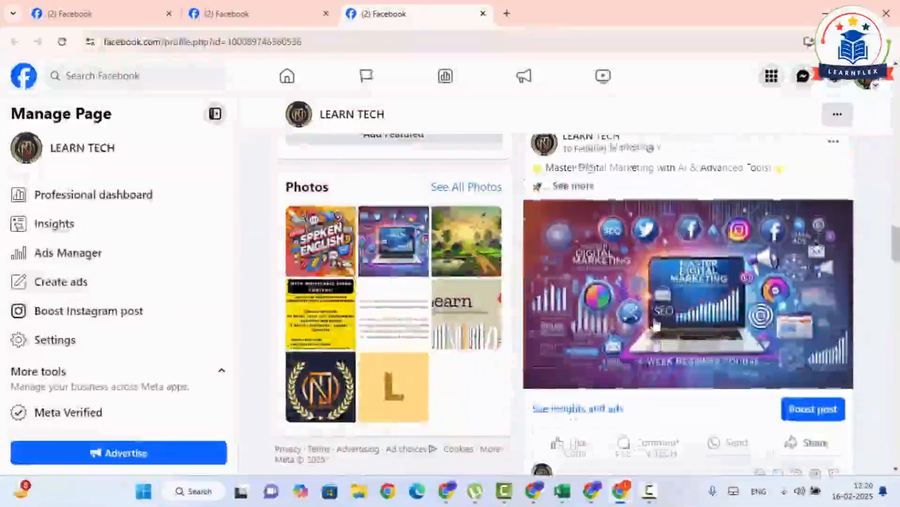
scroll(656, 325, "down", 2)
scroll(657, 329, "up", 2)
scroll(831, 426, "down", 1)
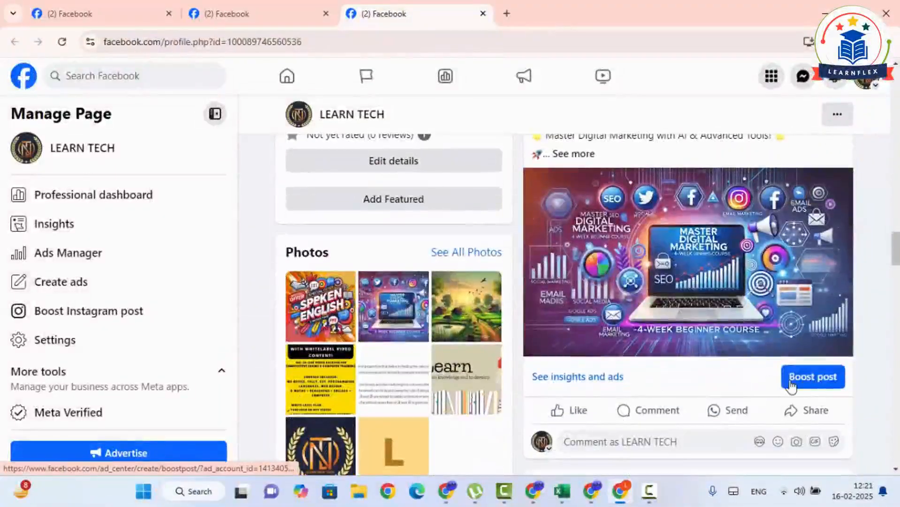
- Start boosting the 11 February post with the Spoken English videos special offer
scroll(621, 386, "up", 5)
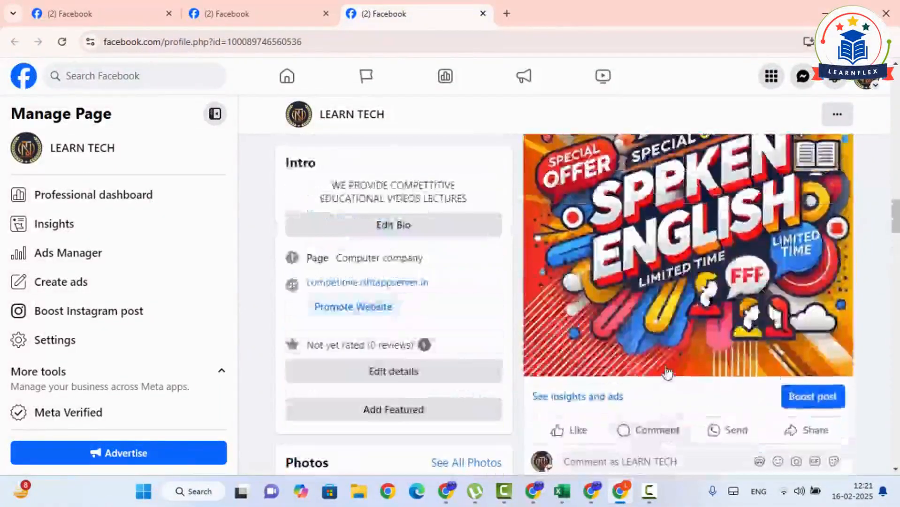
scroll(667, 373, "up", 4)
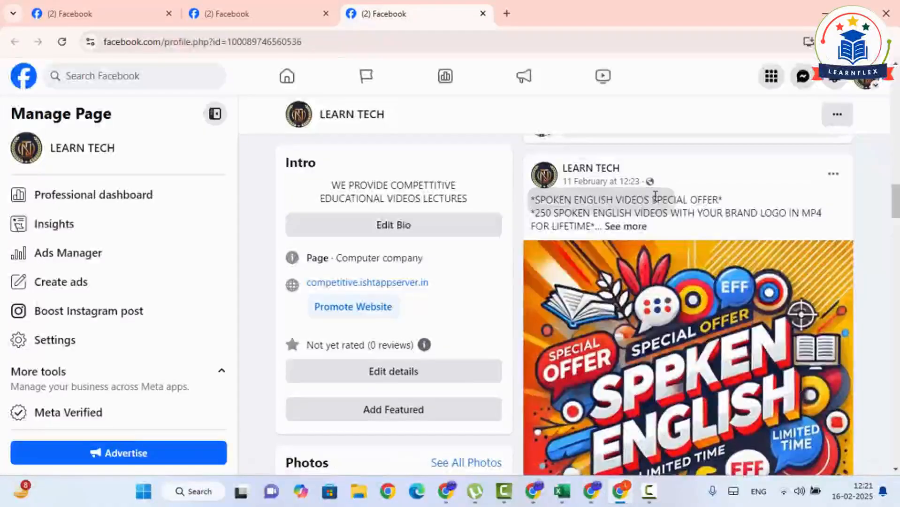
scroll(656, 195, "down", 4)
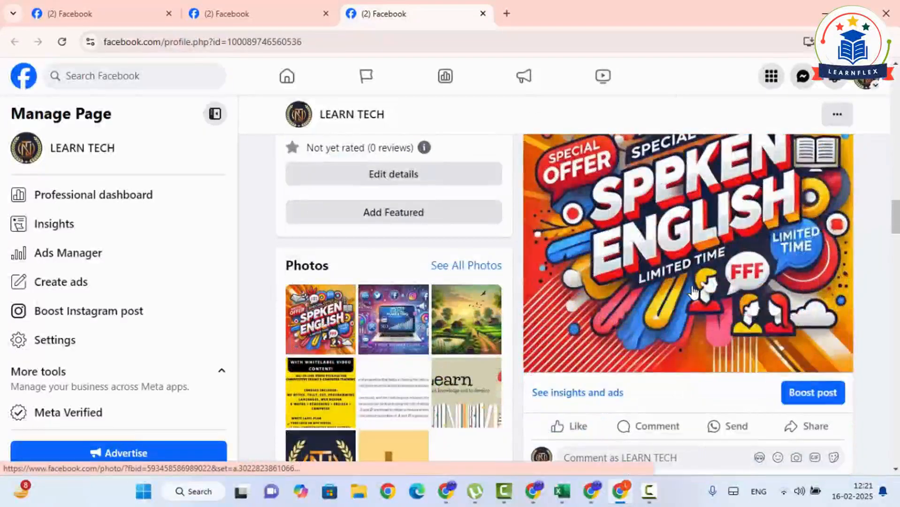
scroll(693, 292, "up", 1)
scroll(596, 396, "down", 1)
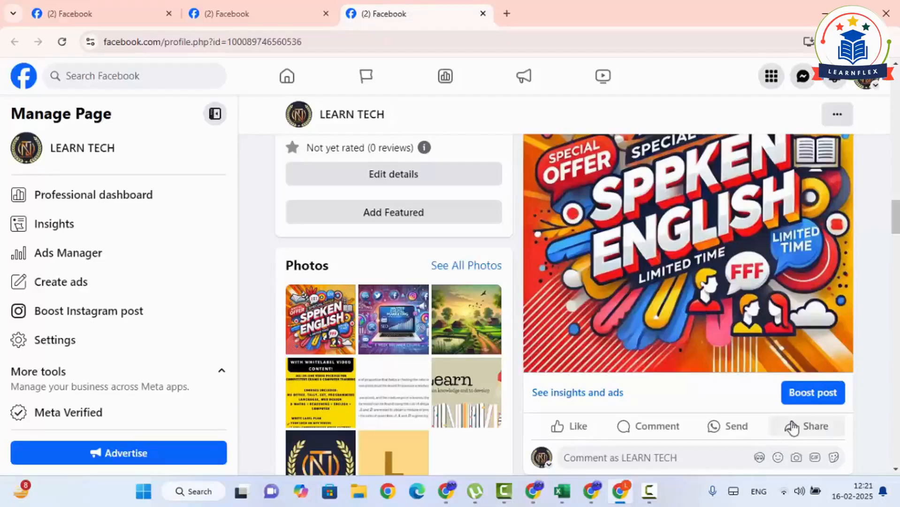
left_click(812, 402)
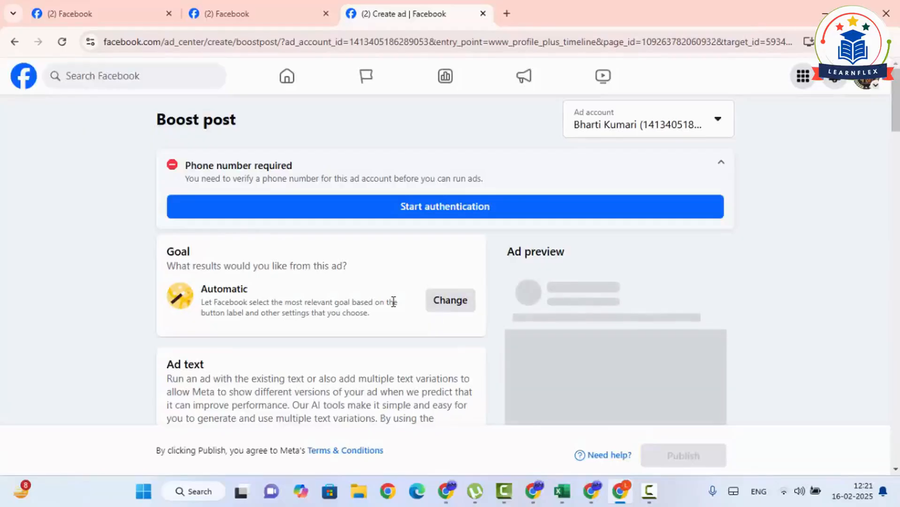
- Review the Boost post form's goal, ad text, Advantage+ creative, button and payment summary sections
scroll(370, 306, "down", 1)
scroll(371, 306, "down", 2)
scroll(368, 296, "up", 3)
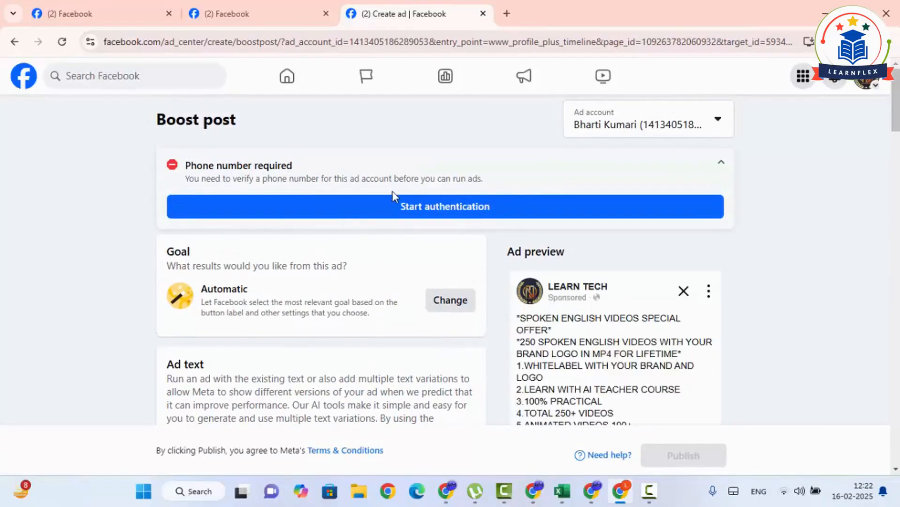
scroll(394, 191, "down", 3)
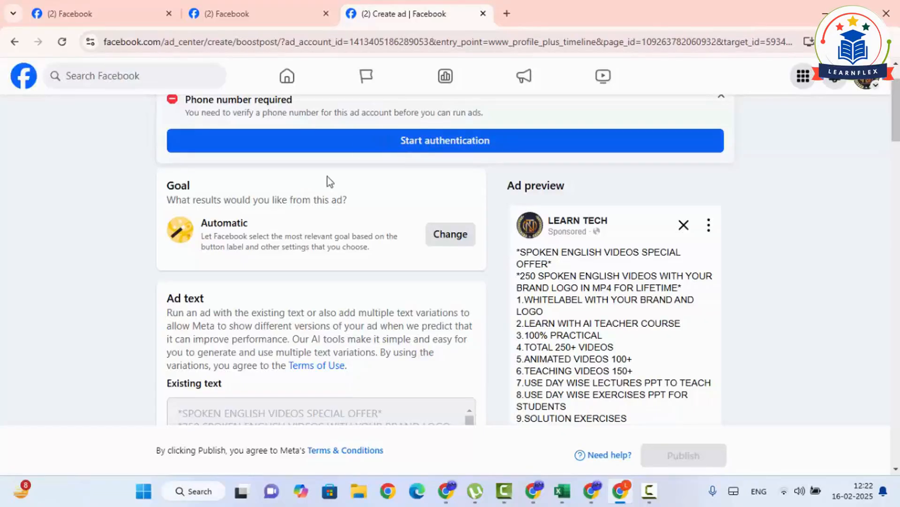
scroll(193, 201, "down", 10)
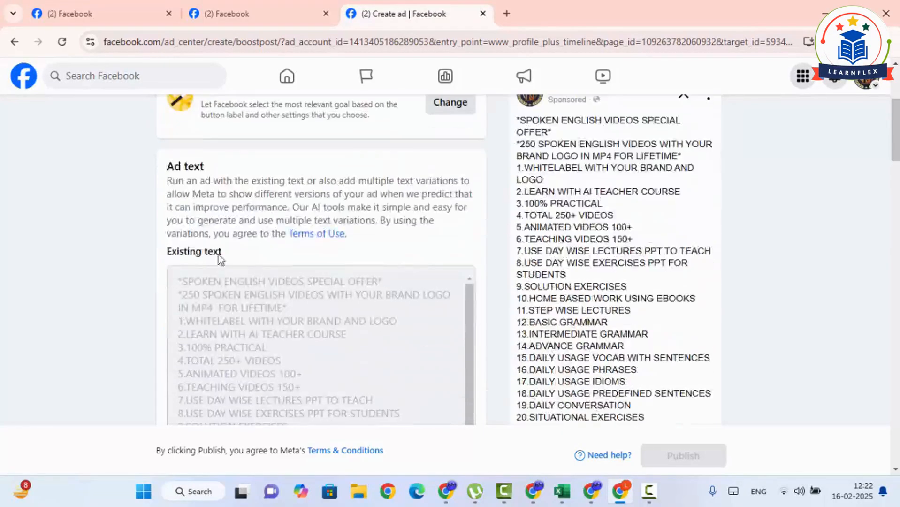
scroll(272, 359, "down", 3)
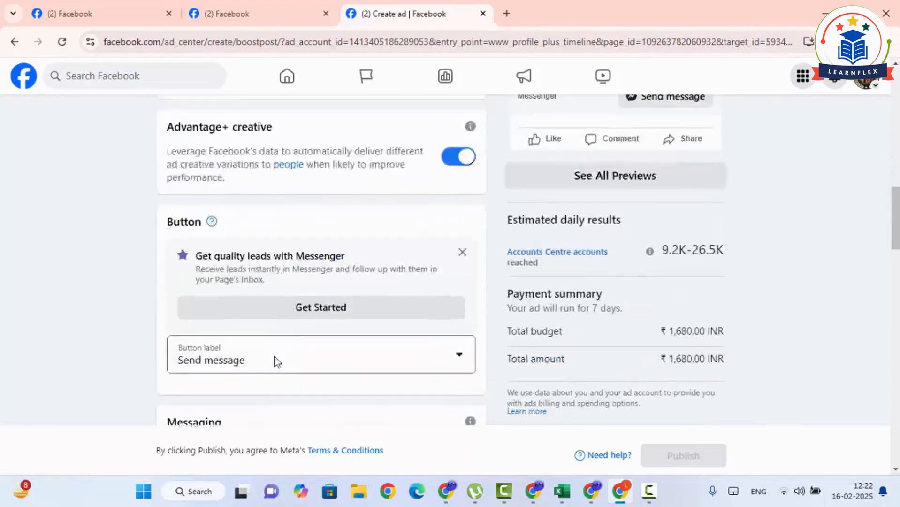
scroll(297, 297, "up", 15)
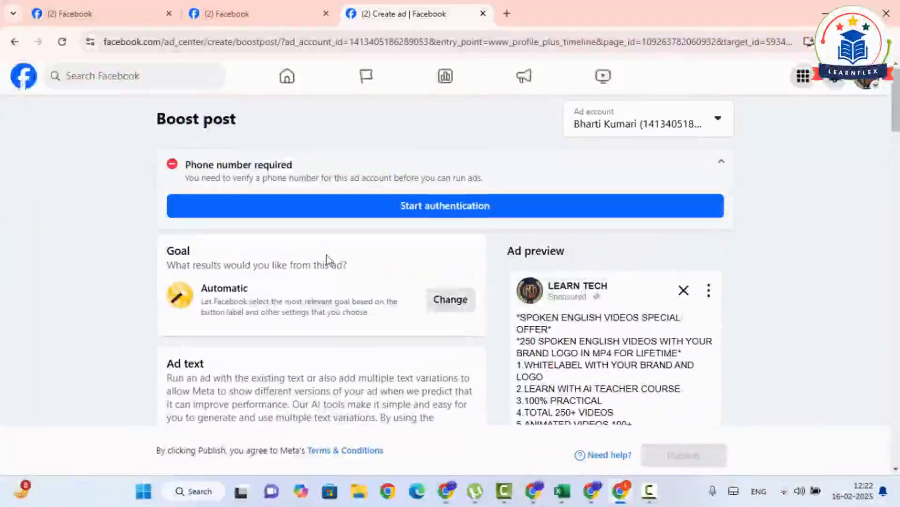
- Set the ad's goal to Get more messages and save it
scroll(327, 262, "down", 1)
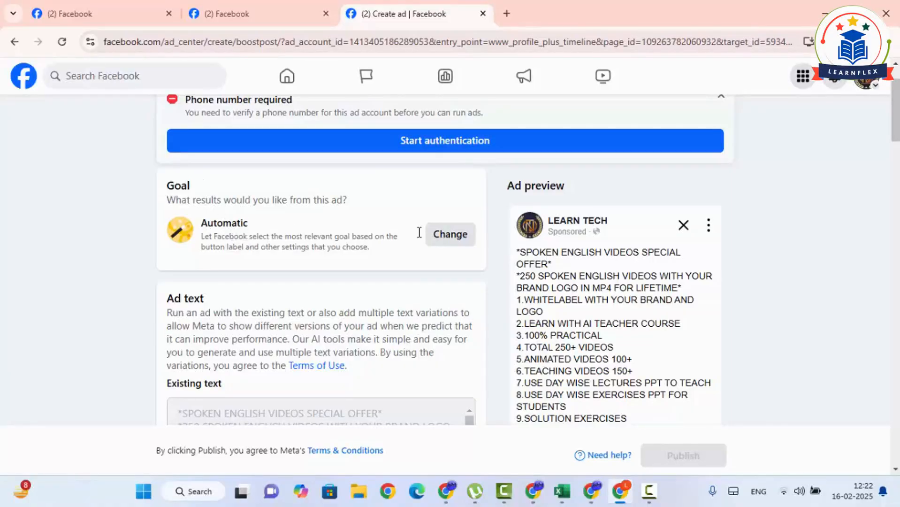
left_click(462, 238)
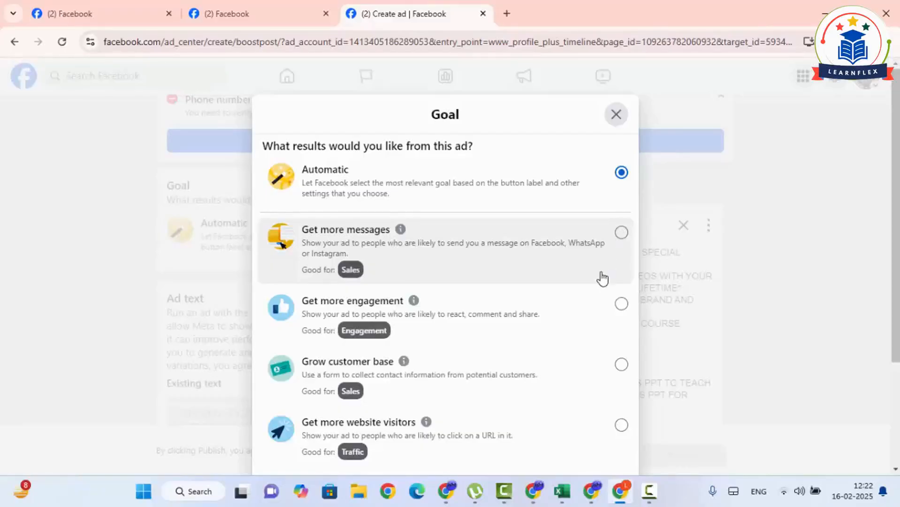
scroll(599, 278, "down", 2)
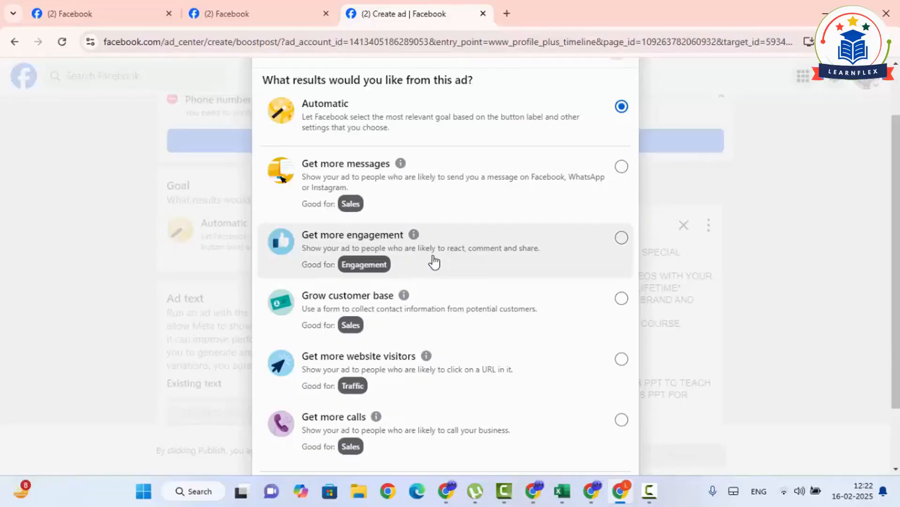
scroll(460, 291, "down", 2)
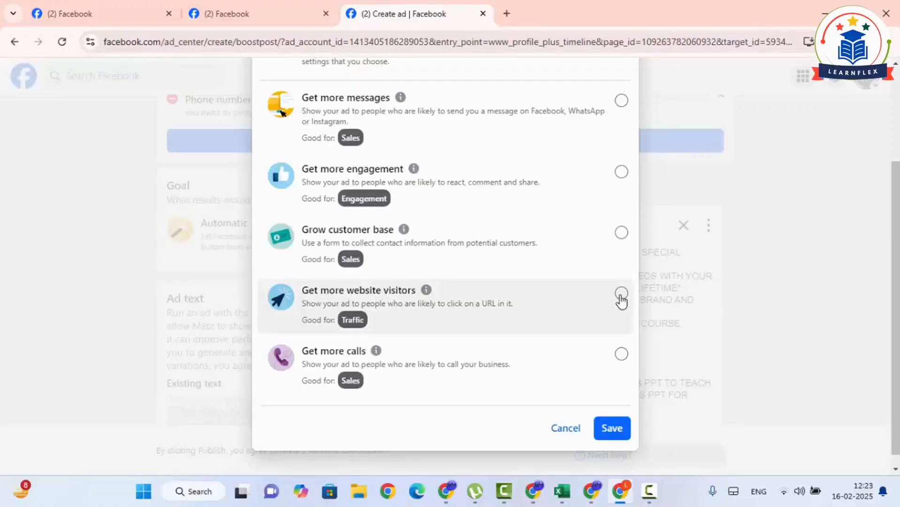
scroll(578, 314, "down", 1)
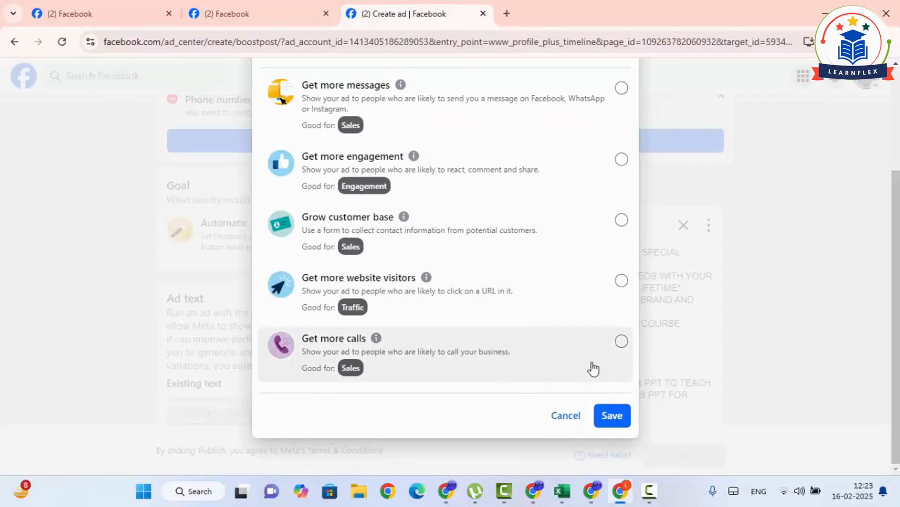
scroll(623, 287, "up", 3)
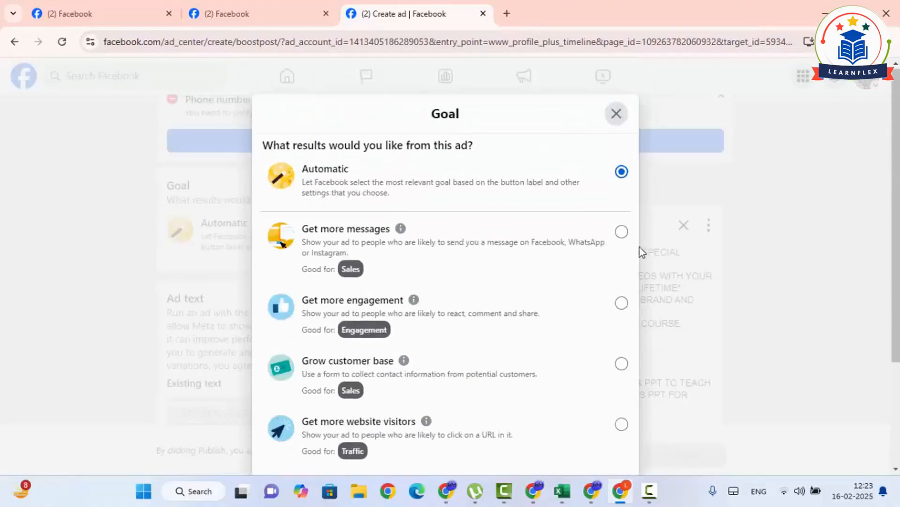
scroll(610, 272, "down", 1)
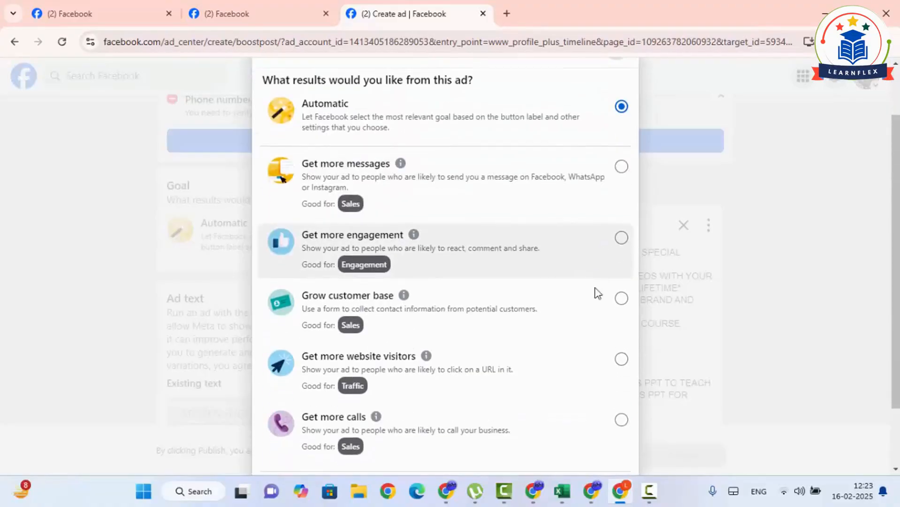
left_click(621, 170)
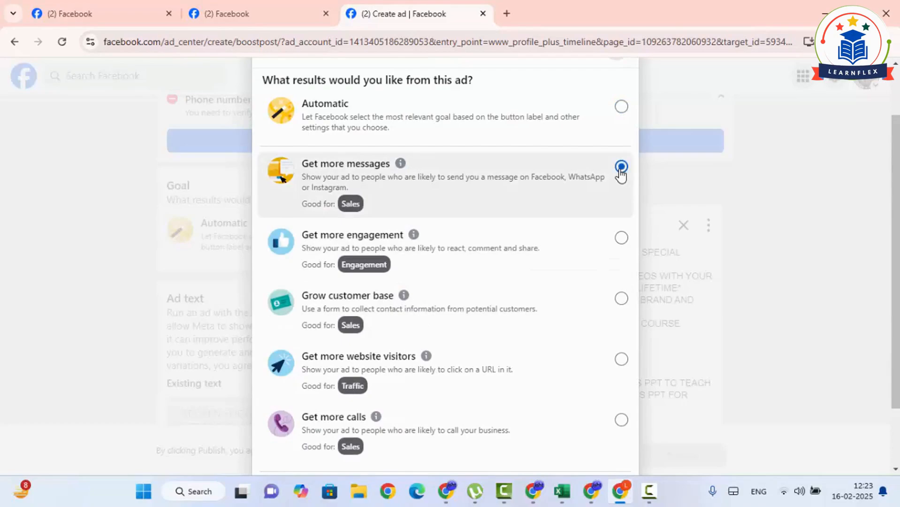
scroll(546, 285, "down", 3)
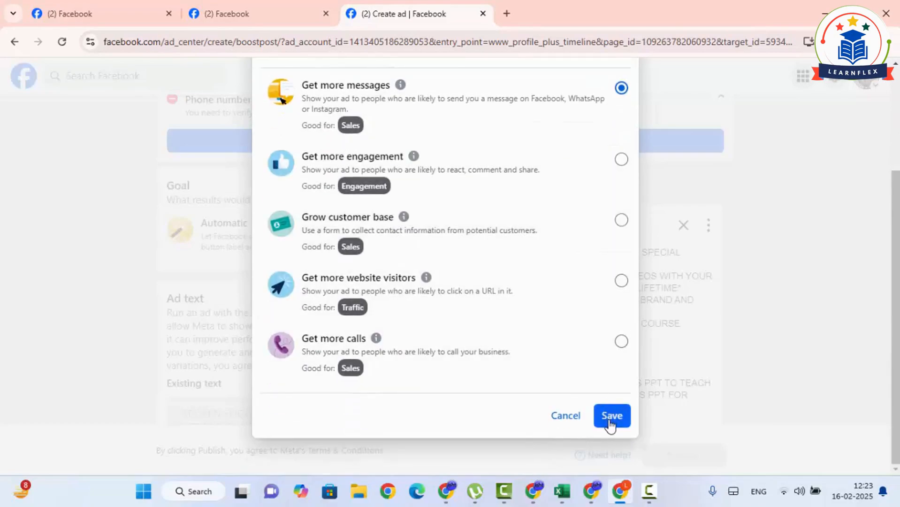
left_click(612, 421)
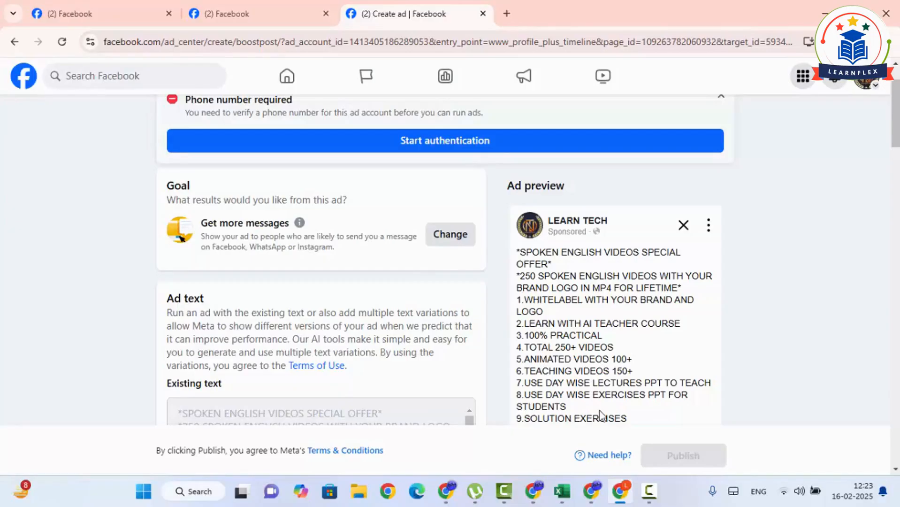
- Compare the existing ad text of the Spoken English offer with the ad preview
scroll(287, 309, "down", 4)
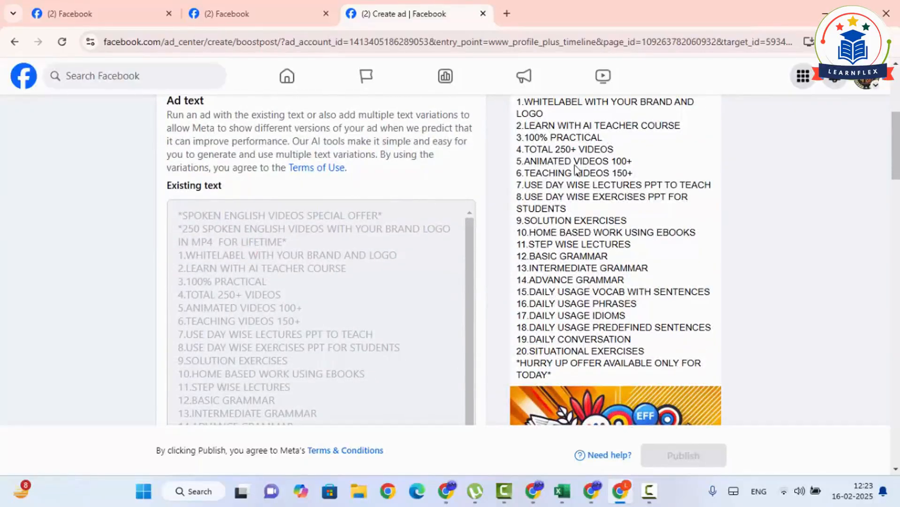
scroll(535, 138, "up", 3)
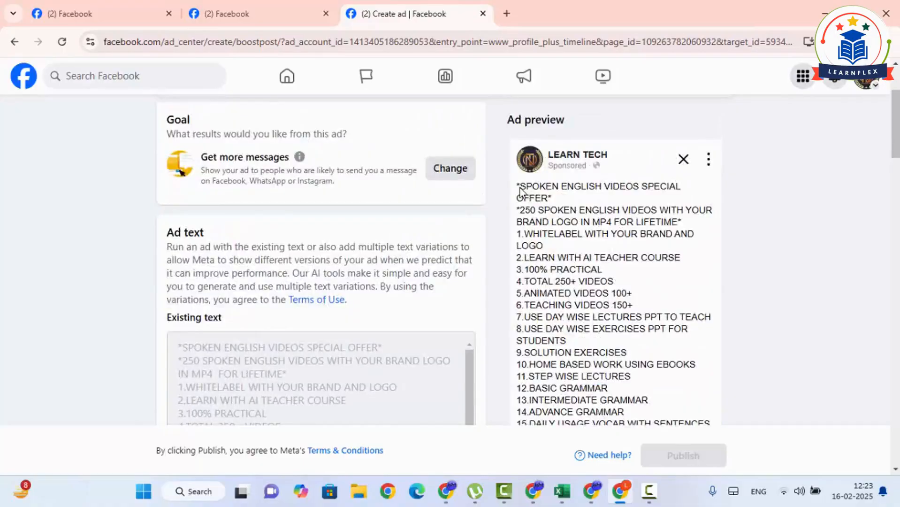
scroll(315, 316, "down", 4)
scroll(240, 227, "down", 5)
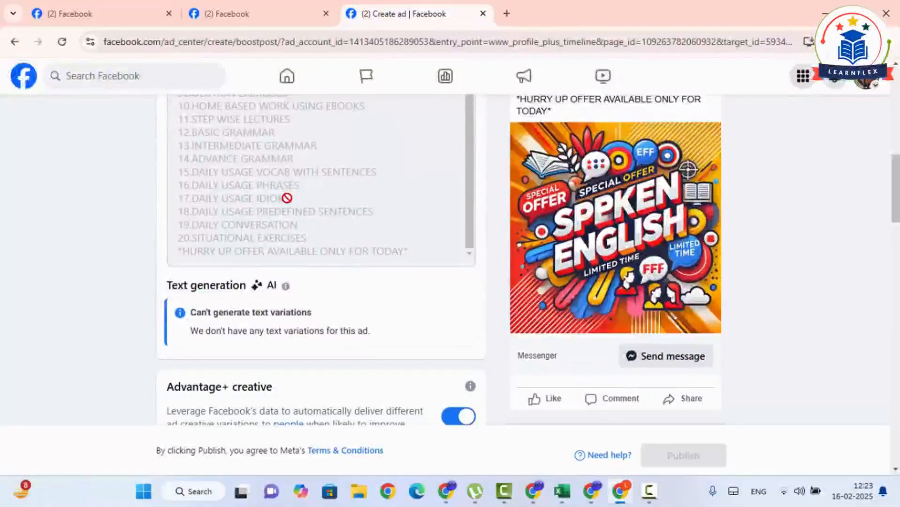
scroll(292, 201, "down", 1)
scroll(301, 233, "up", 8)
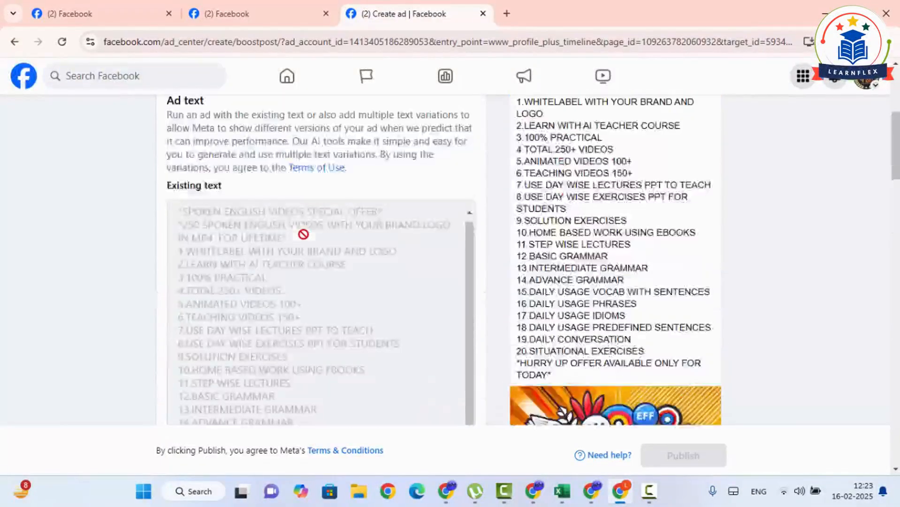
scroll(301, 234, "down", 4)
scroll(309, 225, "down", 7)
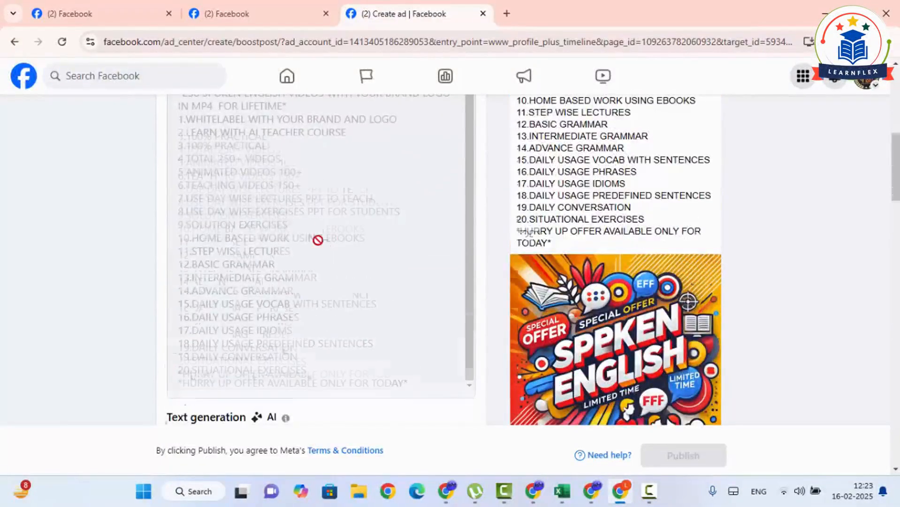
scroll(328, 260, "down", 1)
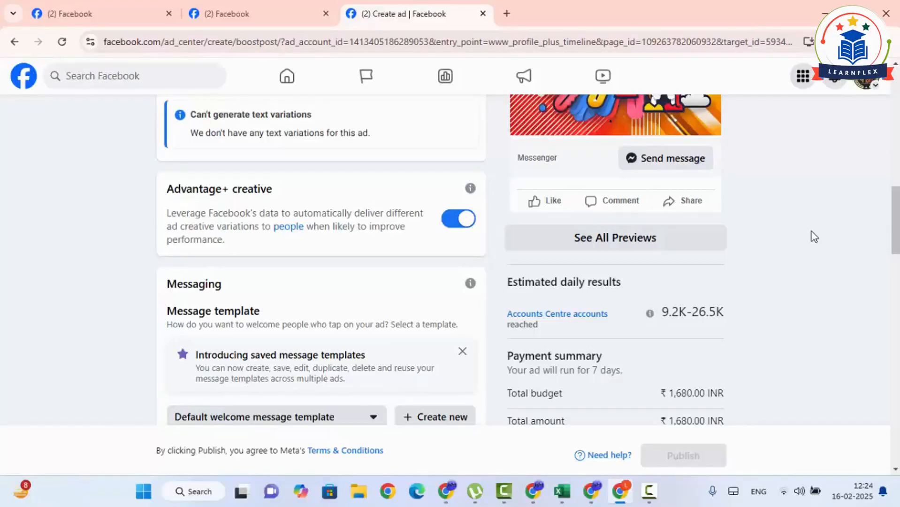
- Review the ad's message template, messaging apps, special ad category and Advantage+ audience settings
scroll(321, 268, "down", 4)
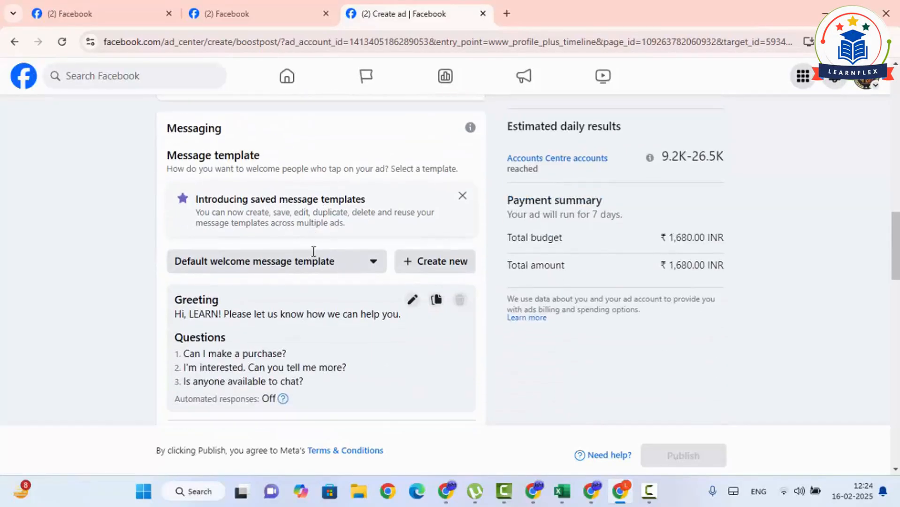
scroll(272, 291, "up", 1)
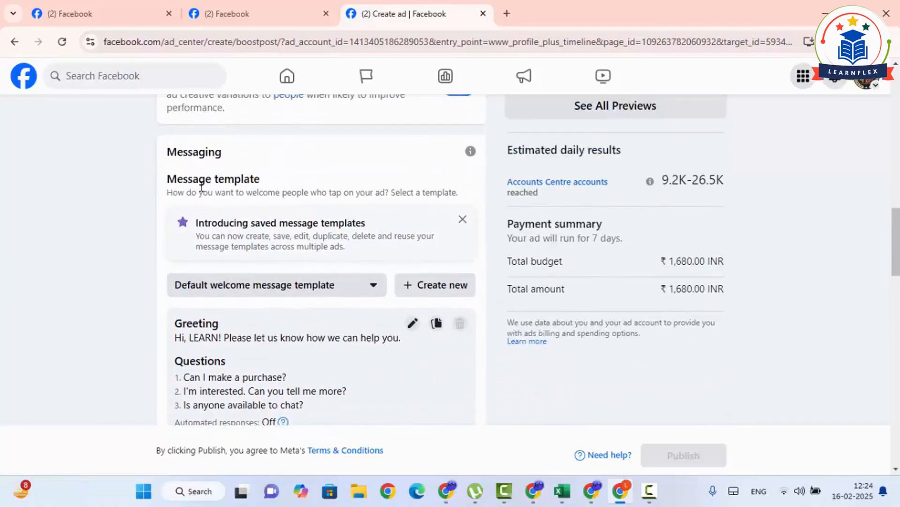
scroll(263, 183, "down", 4)
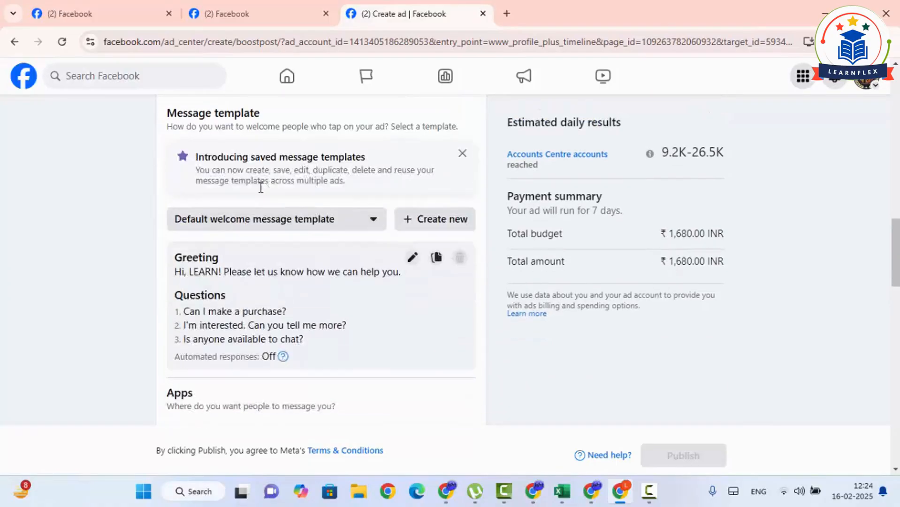
scroll(262, 203, "down", 3)
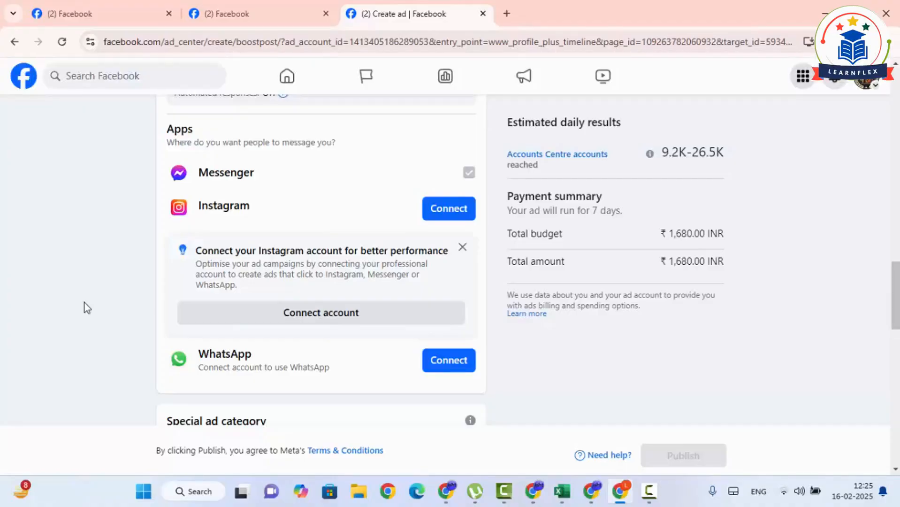
scroll(94, 311, "down", 5)
scroll(100, 315, "up", 1)
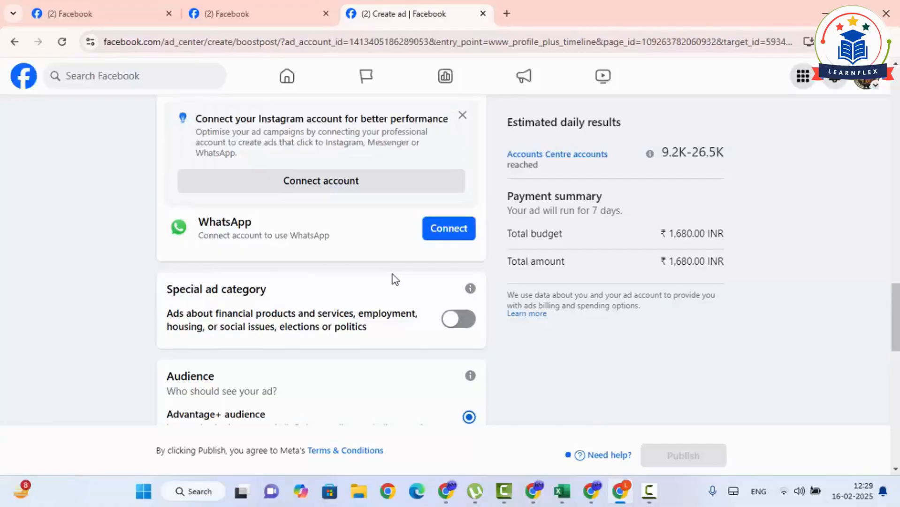
scroll(391, 274, "down", 3)
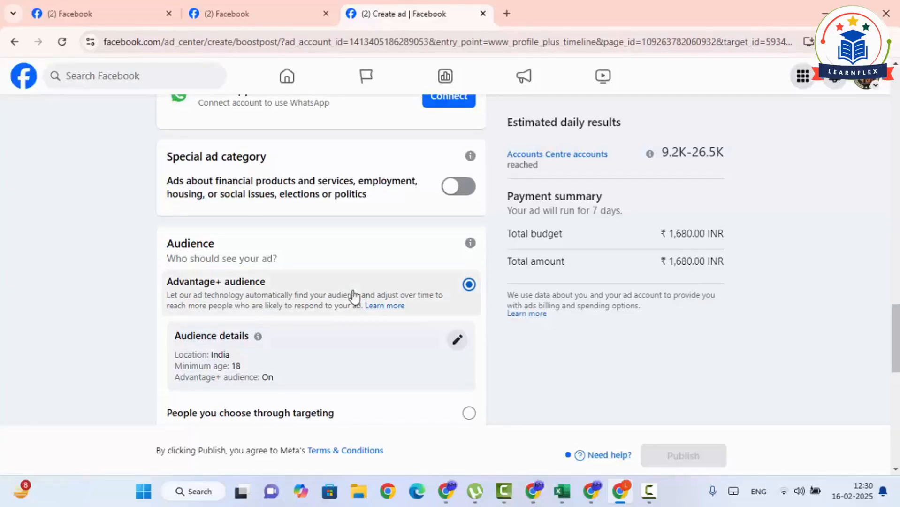
scroll(282, 262, "down", 2)
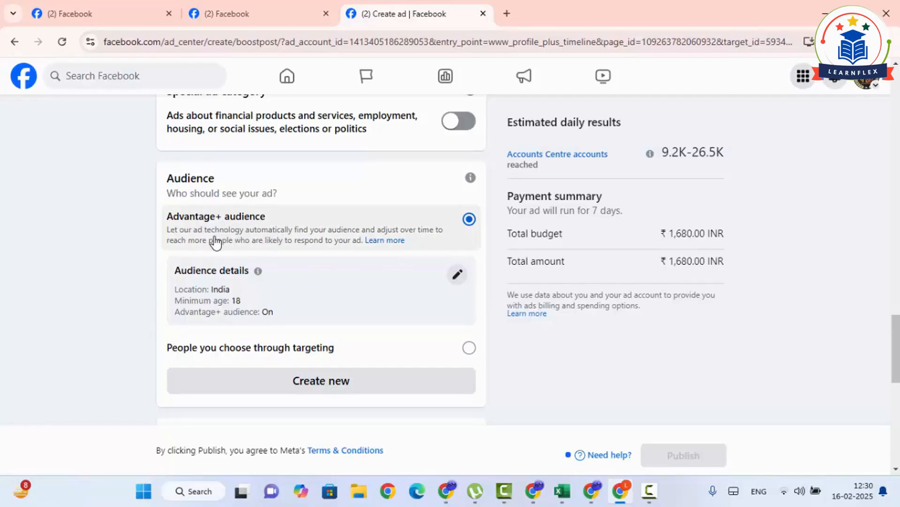
left_click(457, 281)
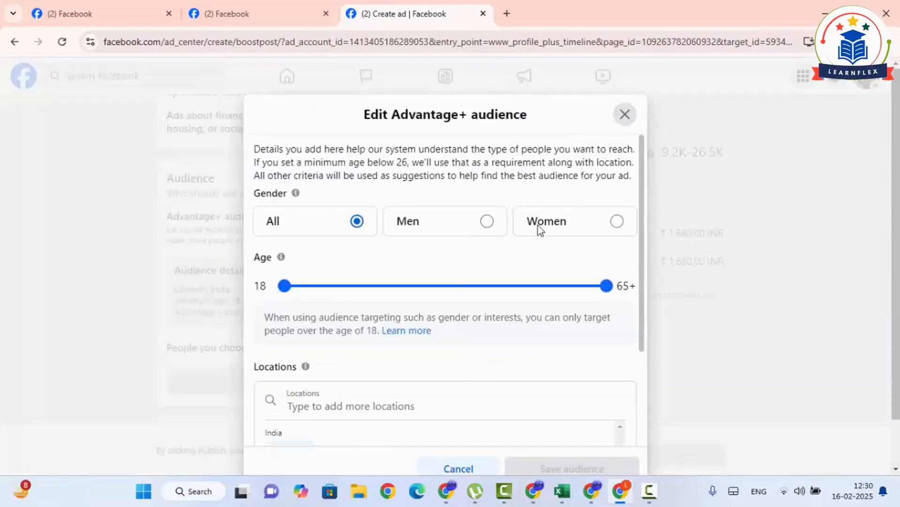
left_click(624, 115)
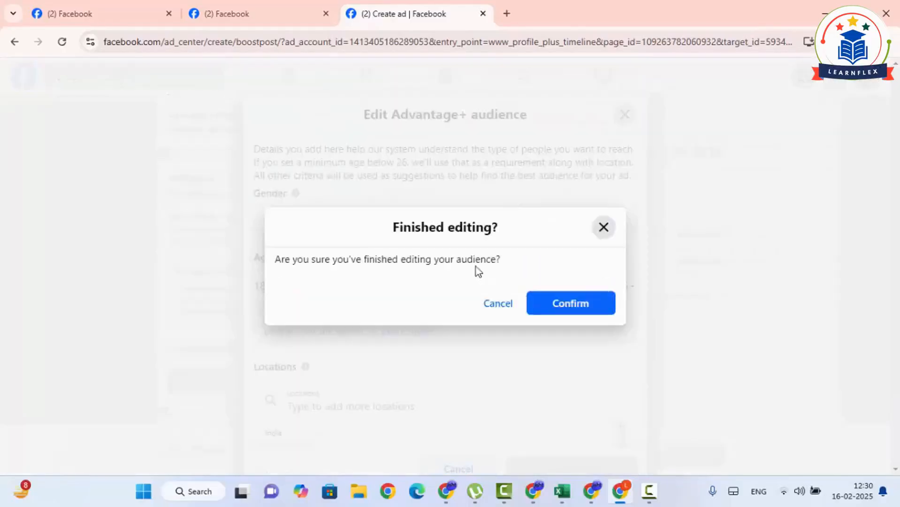
left_click(546, 304)
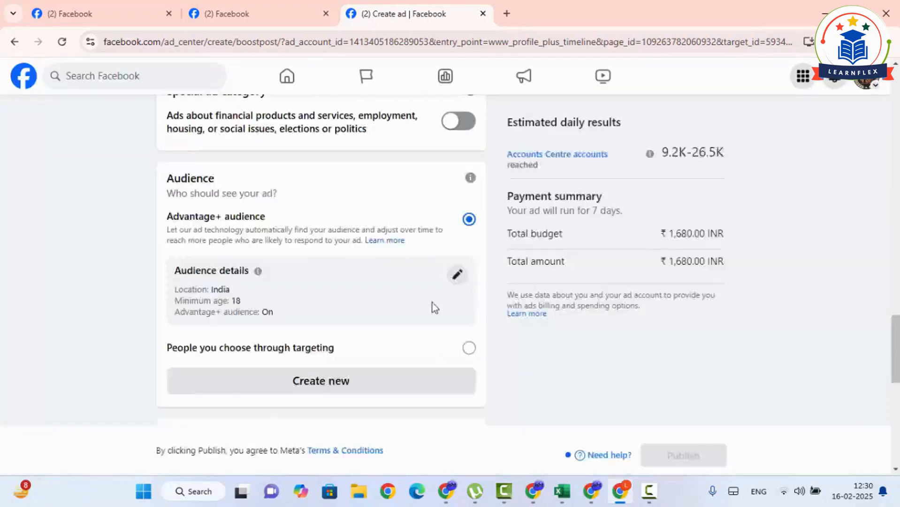
- Edit the Advantage+ audience to include all genders, aged 18 to 40
left_click(458, 277)
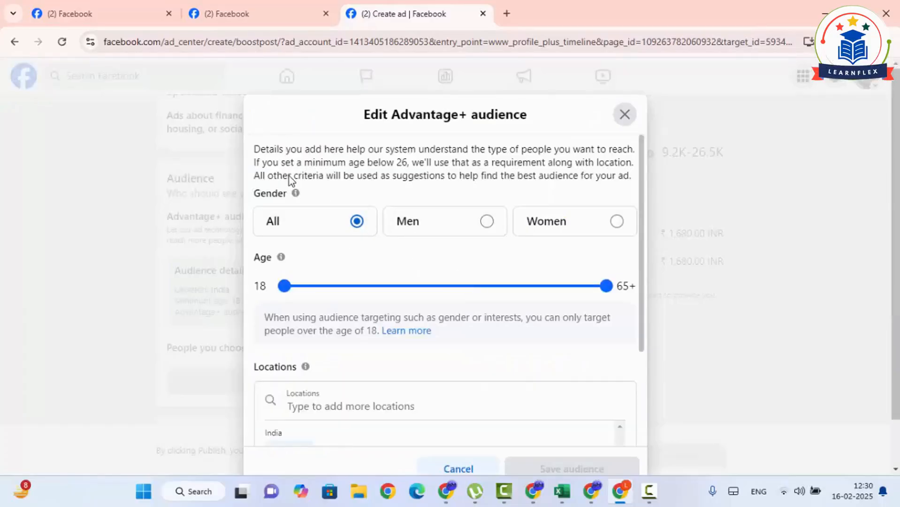
scroll(332, 261, "down", 3)
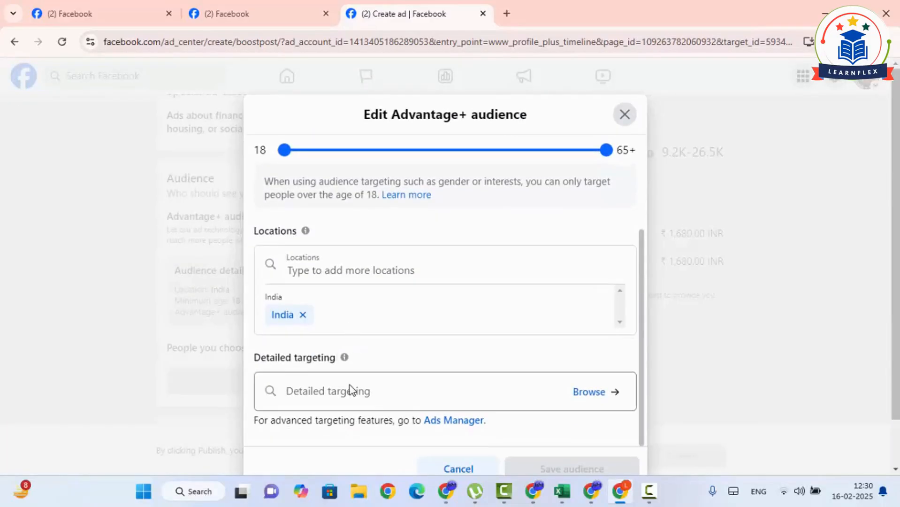
scroll(350, 385, "up", 3)
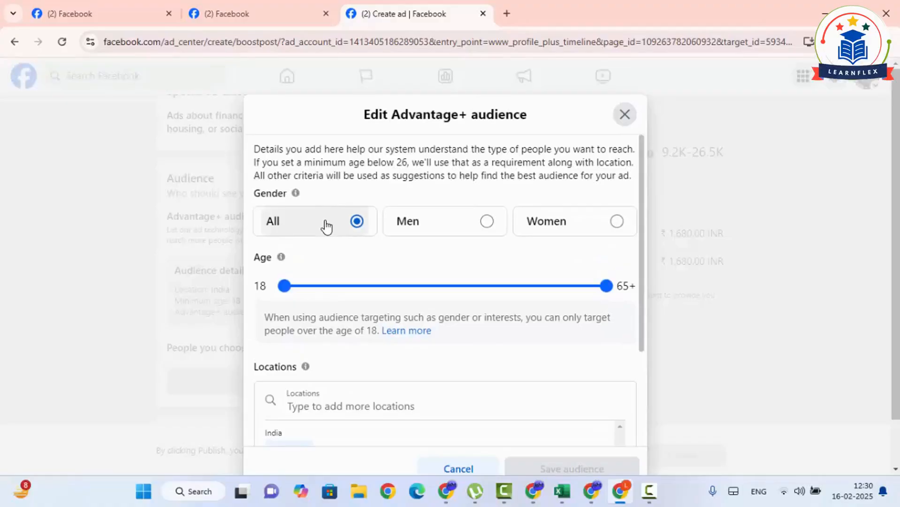
left_click(484, 222)
left_click(610, 222)
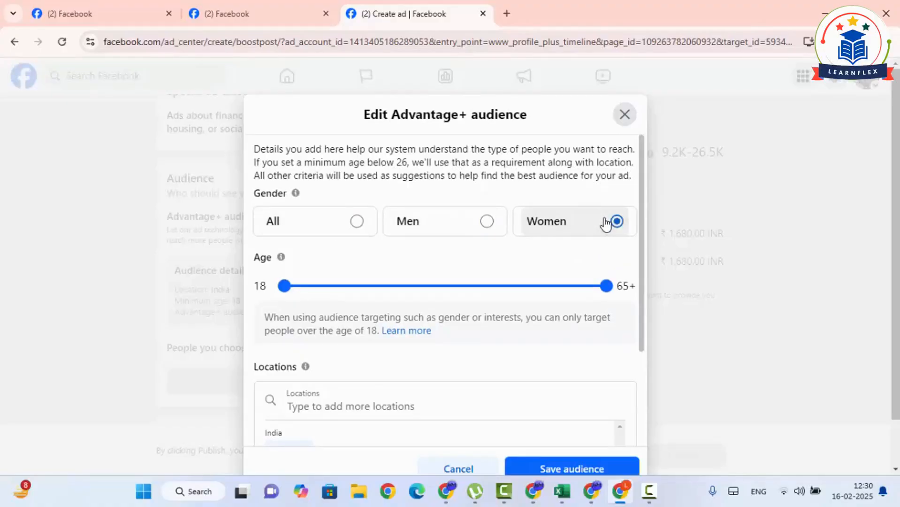
left_click(349, 223)
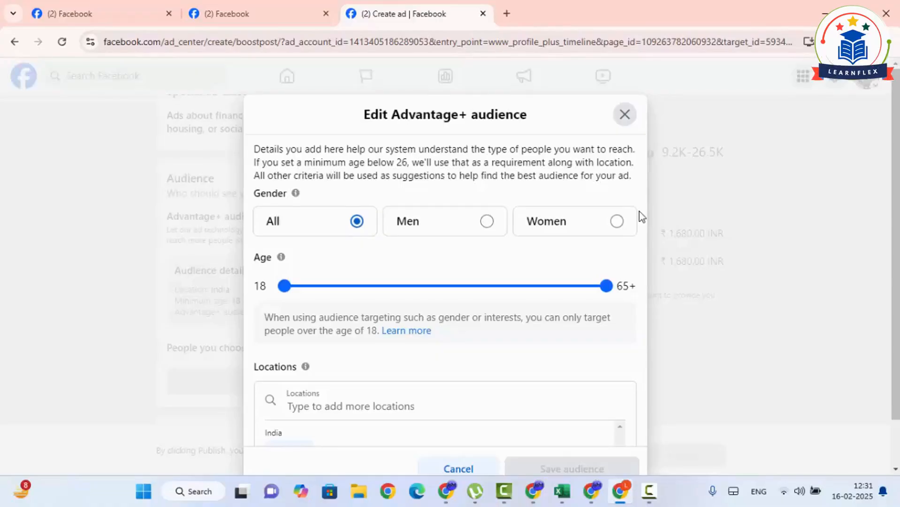
left_click_drag(606, 285, 433, 297)
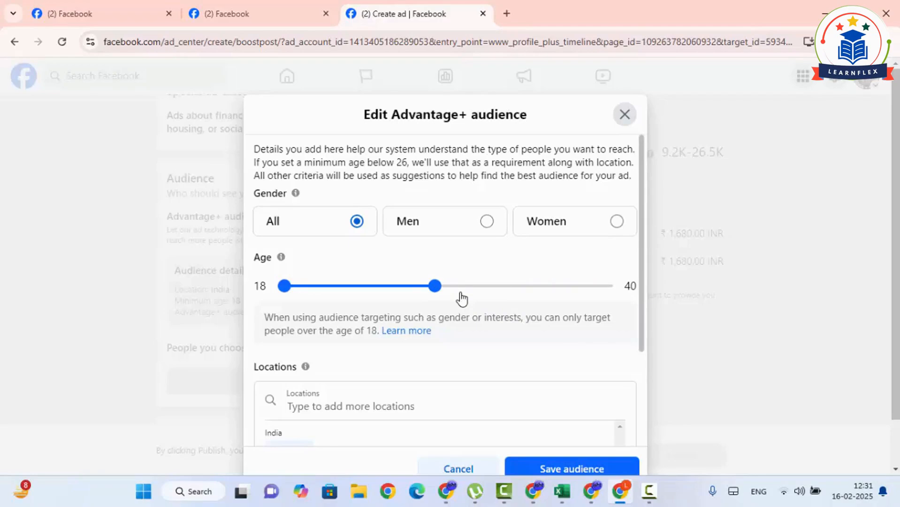
- Change the audience location to Ambala, Haryana, India with a 17 km radius
scroll(456, 300, "down", 3)
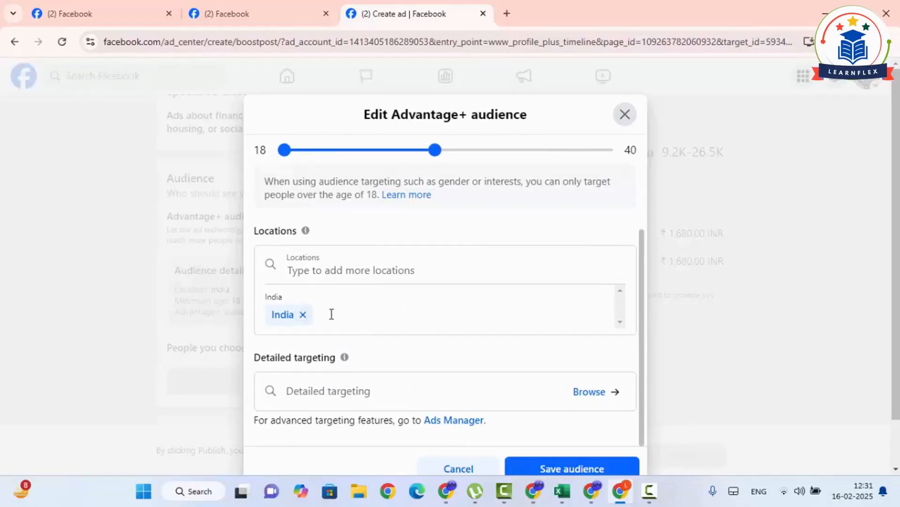
left_click(330, 283)
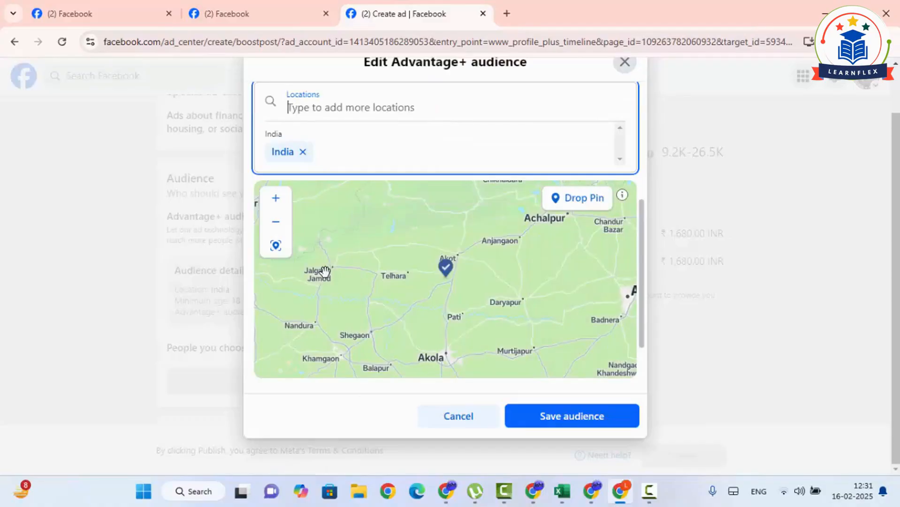
type("ambala ")
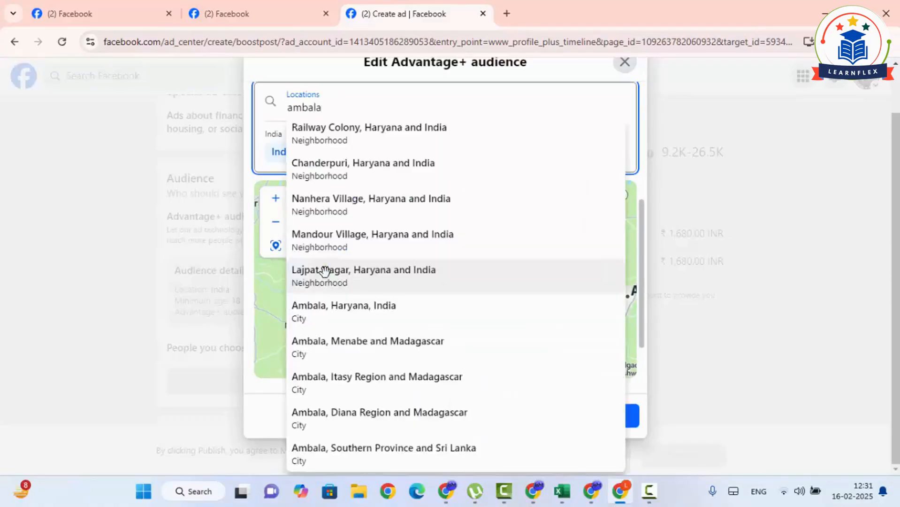
type("india")
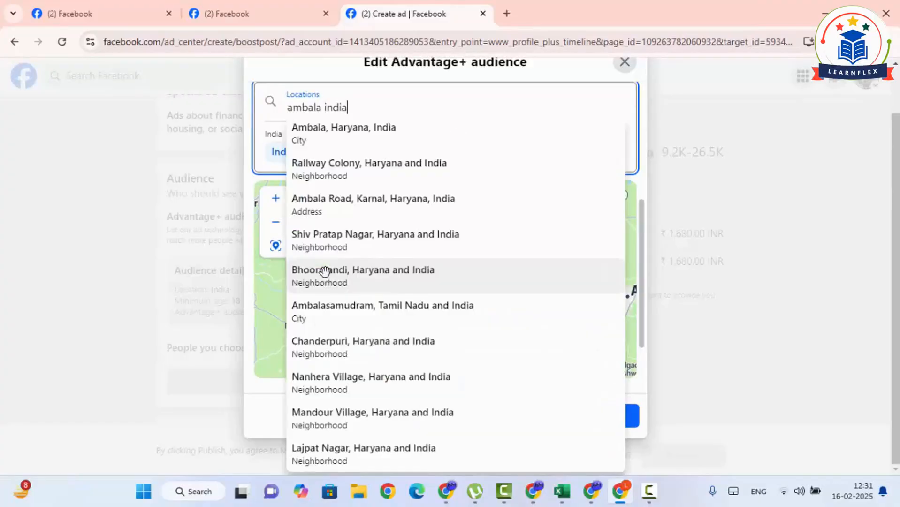
left_click(364, 140)
scroll(362, 171, "up", 3)
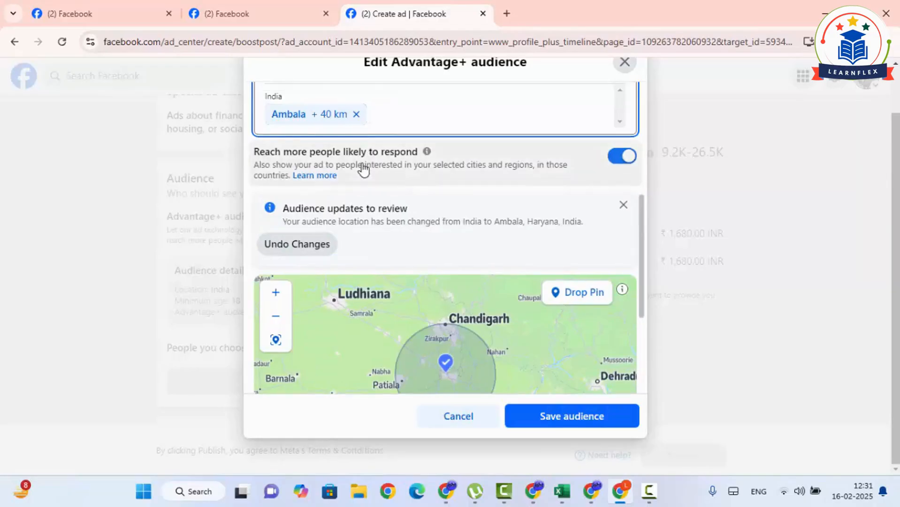
scroll(454, 229, "down", 5)
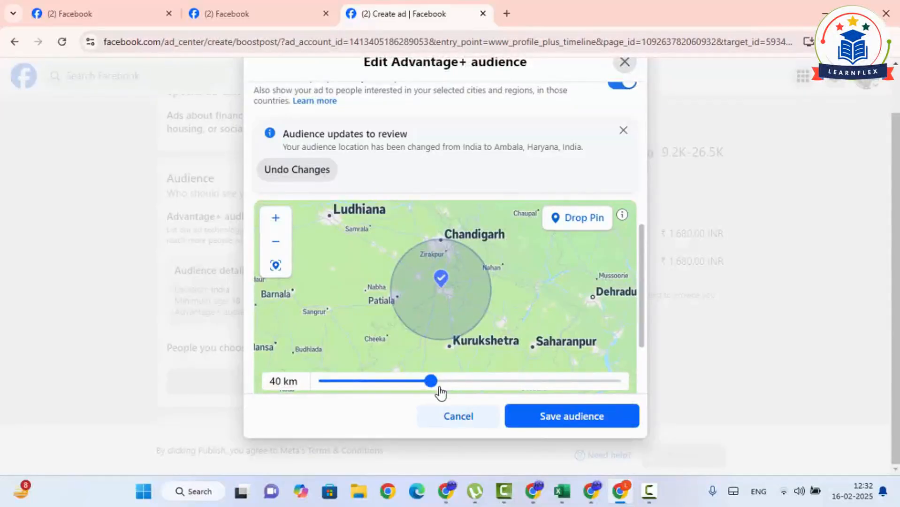
left_click_drag(435, 389, 306, 387)
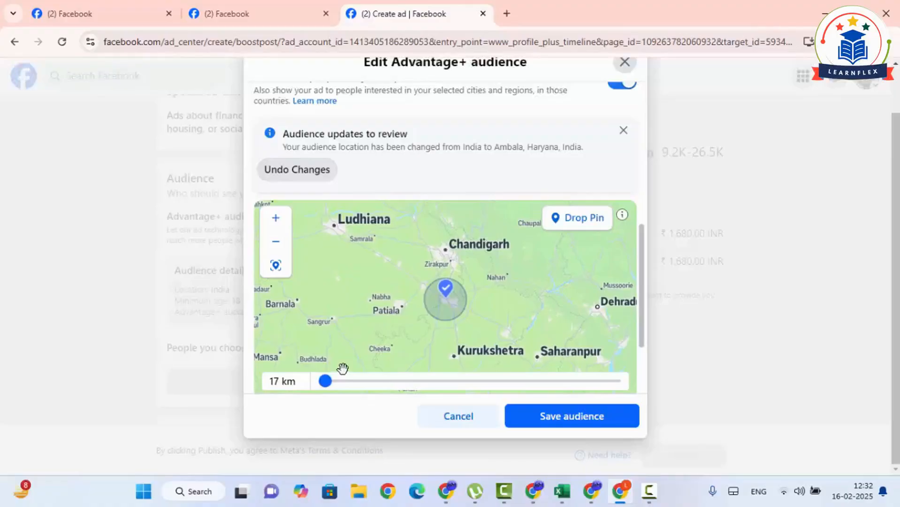
- Examine the area covered by the 17 km radius around Ambala on the audience map
scroll(398, 235, "up", 1)
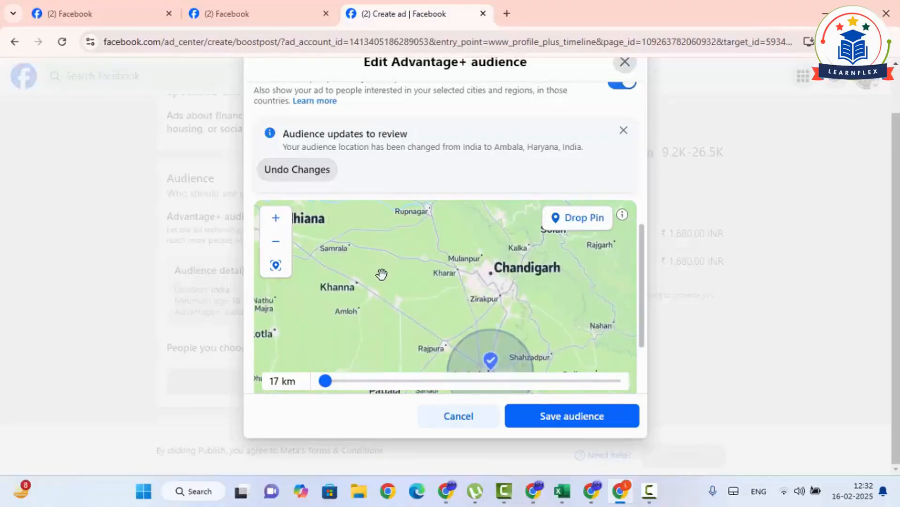
scroll(382, 275, "down", 1)
scroll(409, 270, "down", 1)
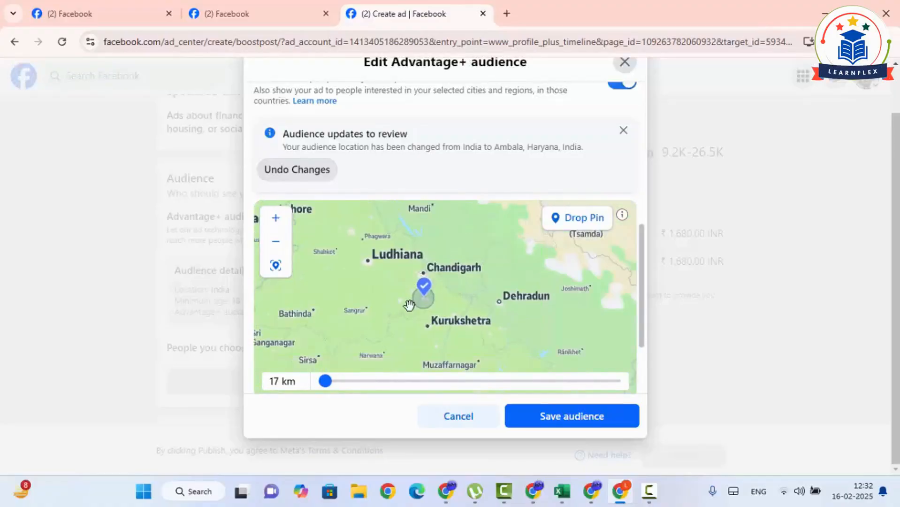
scroll(409, 307, "up", 1)
scroll(547, 249, "up", 1)
scroll(607, 195, "down", 2)
scroll(478, 256, "down", 2)
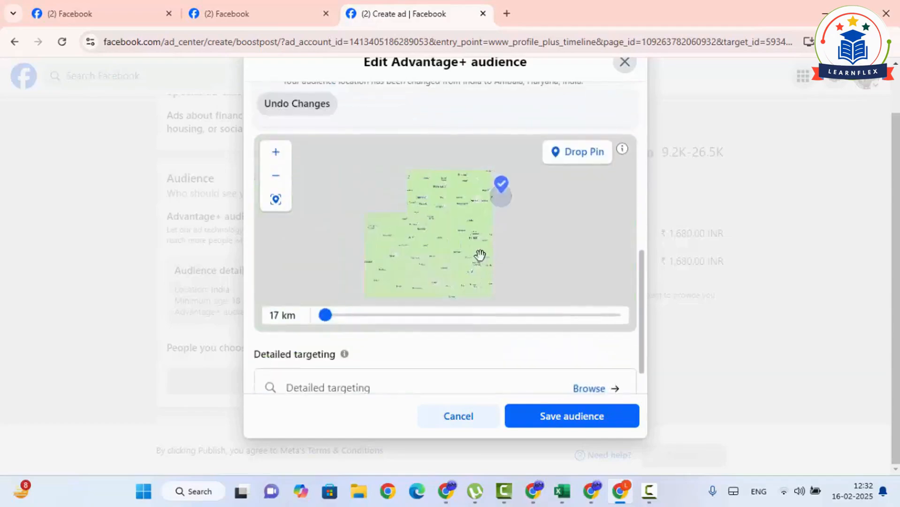
scroll(649, 236, "up", 1)
scroll(649, 211, "up", 5)
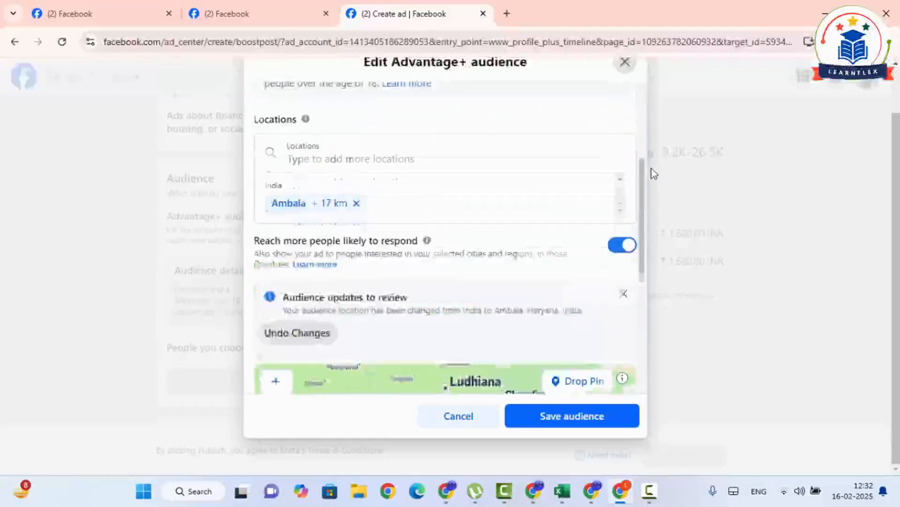
- Replace Ambala with the whole state of Haryana, India as the audience location
left_click(362, 261)
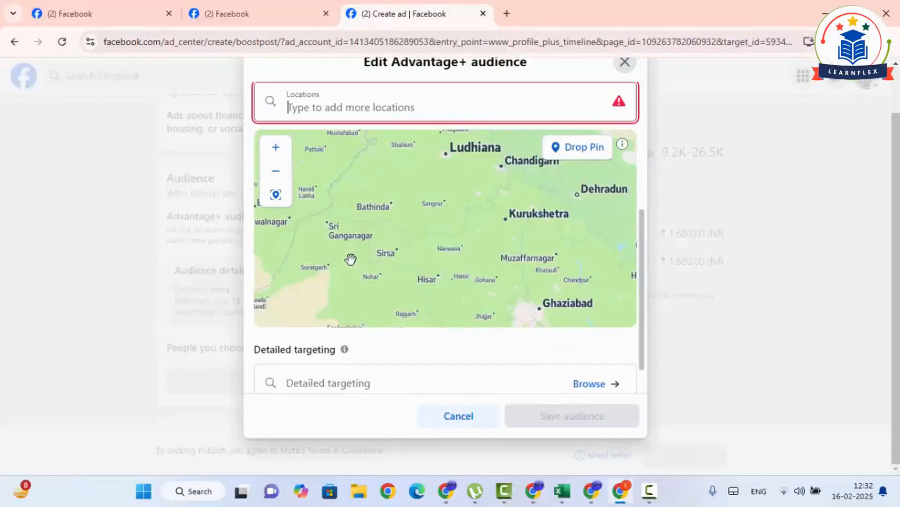
scroll(383, 174, "up", 2)
left_click(338, 109)
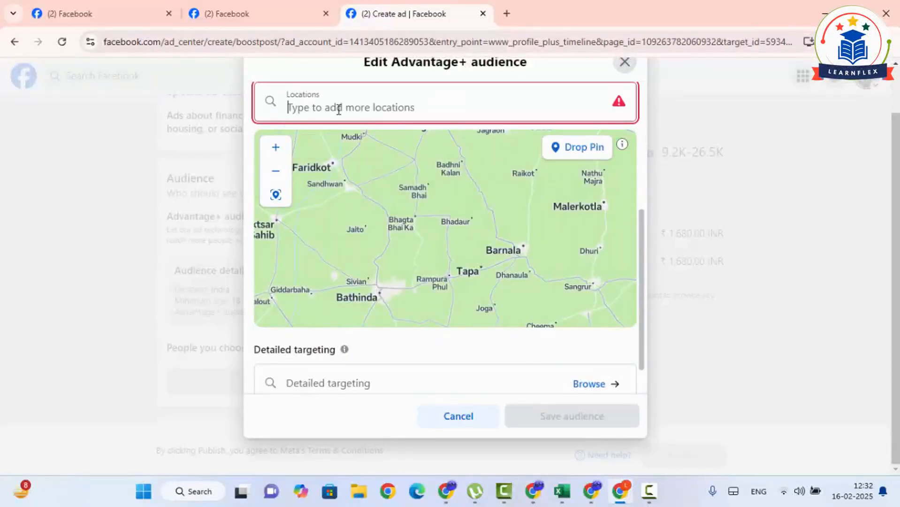
type("hart")
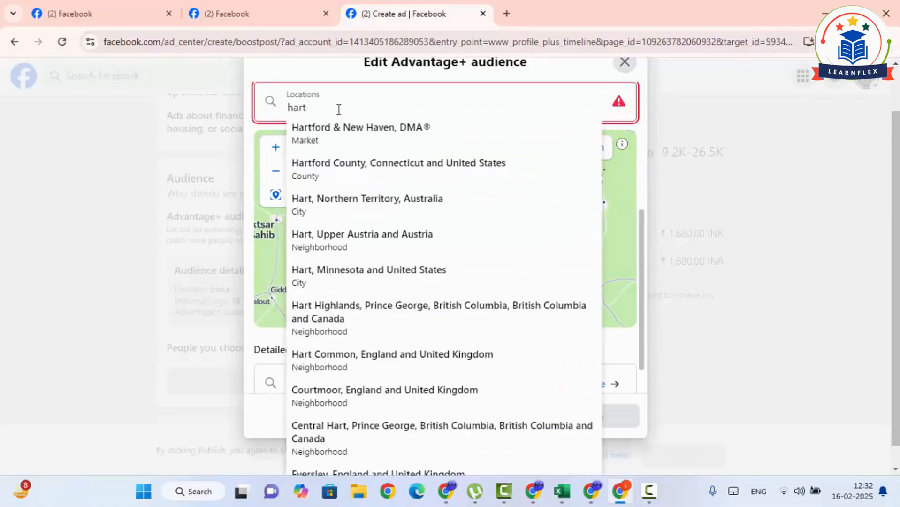
key("BackSpace")
type("yana")
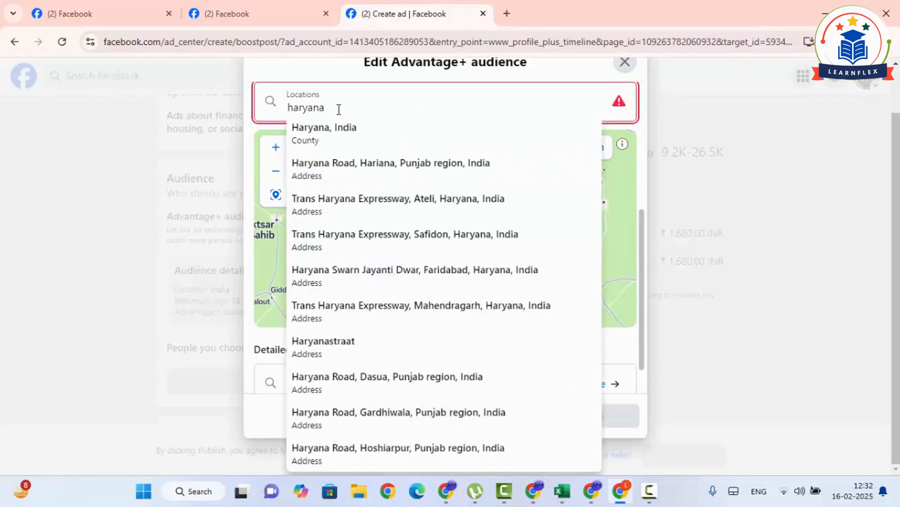
left_click(352, 140)
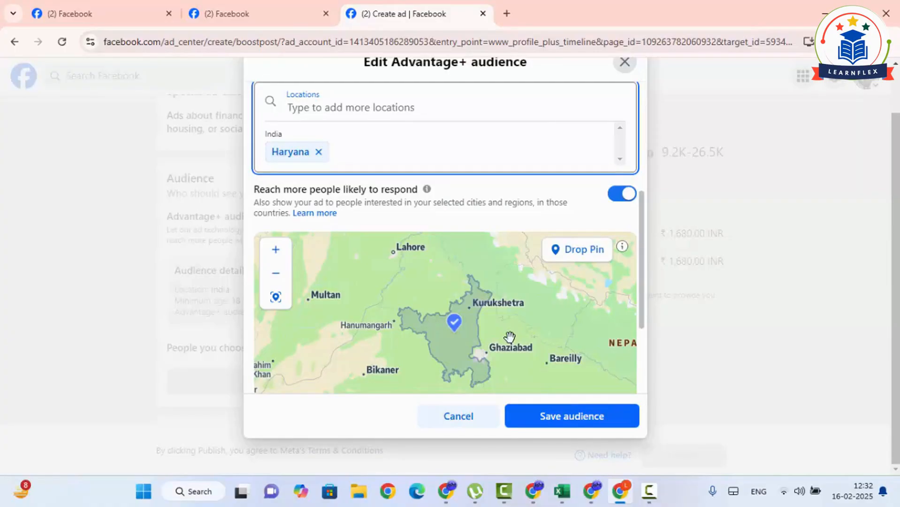
- Remove Haryana from the audience locations and target the whole country of India instead
left_click(318, 153)
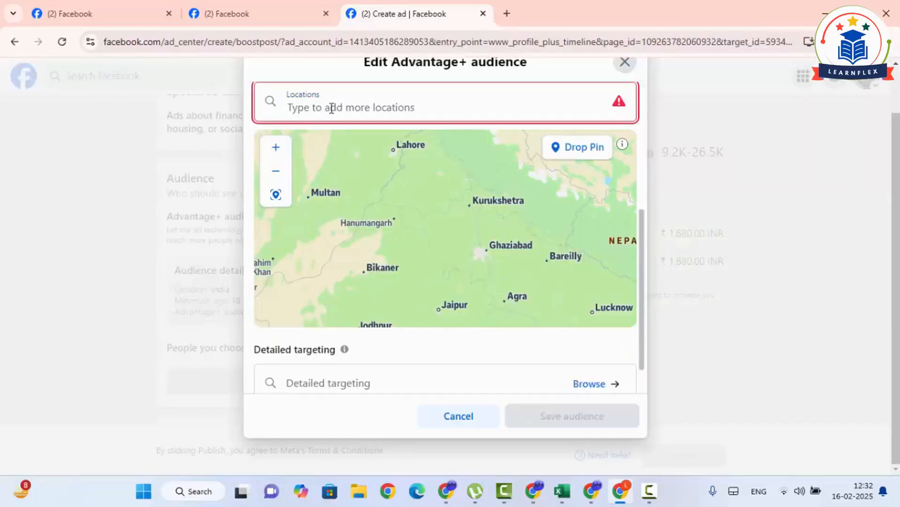
left_click(331, 108)
type("india")
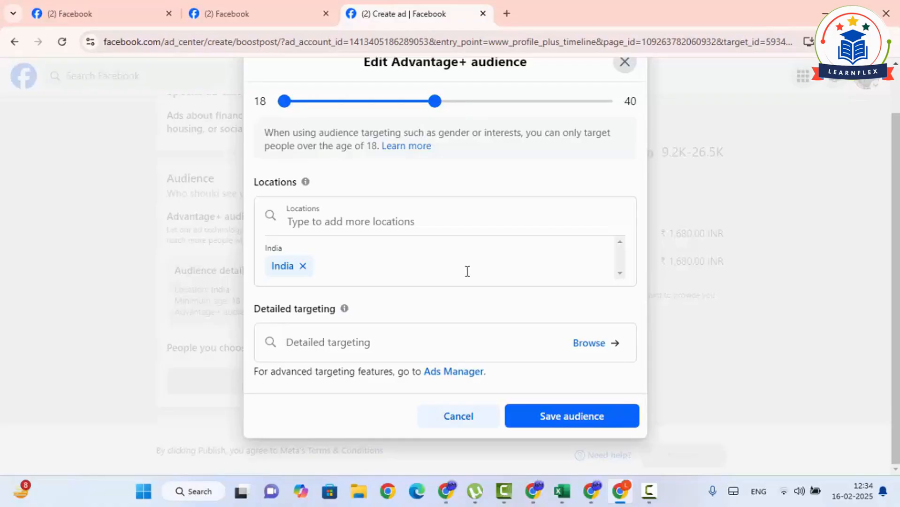
- Browse the detailed targeting options and compare the Demographics, Interests and Behaviours categories
scroll(460, 279, "down", 1)
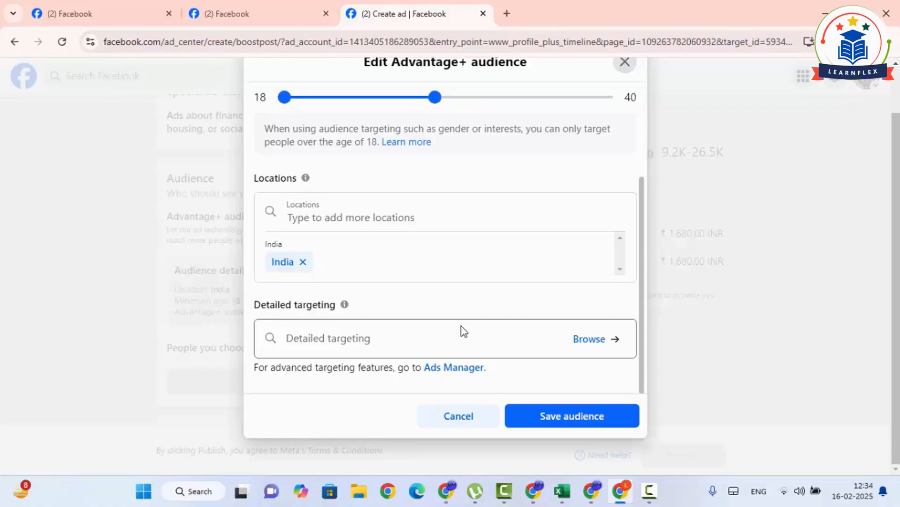
left_click(595, 340)
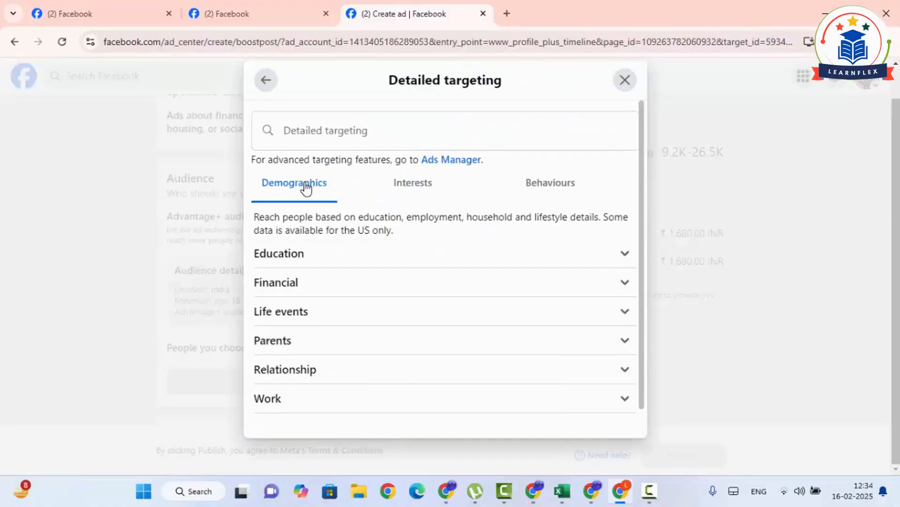
left_click(395, 192)
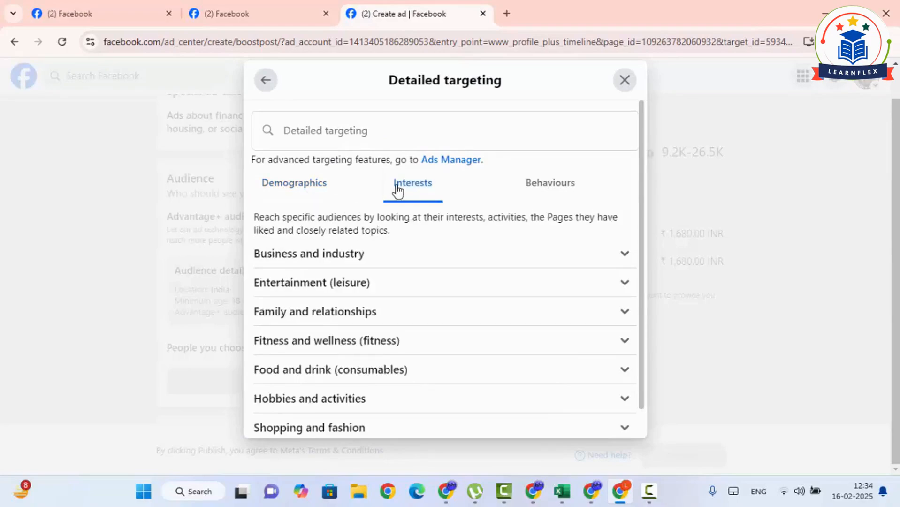
left_click(568, 186)
left_click(270, 187)
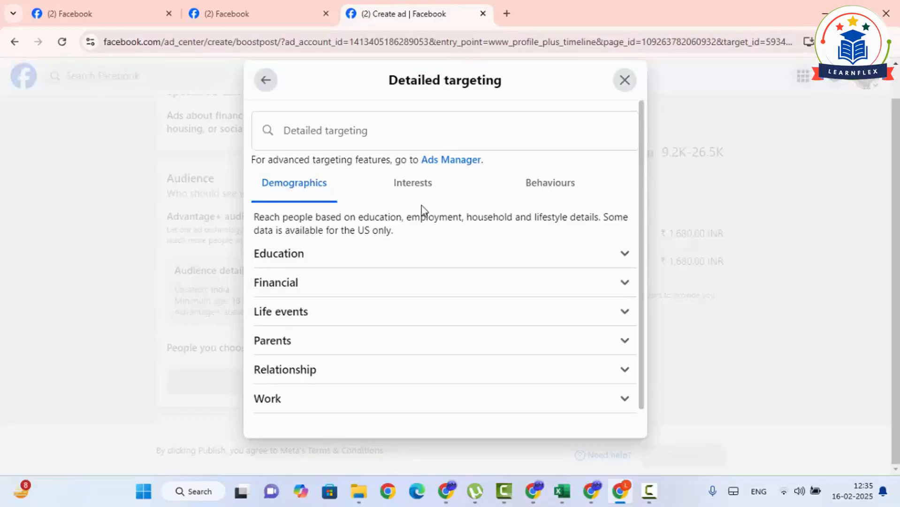
left_click(409, 191)
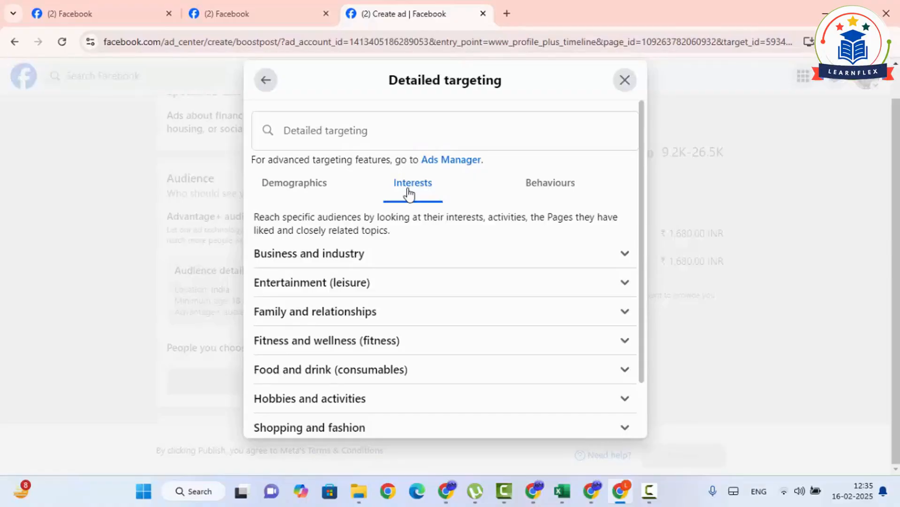
left_click(551, 187)
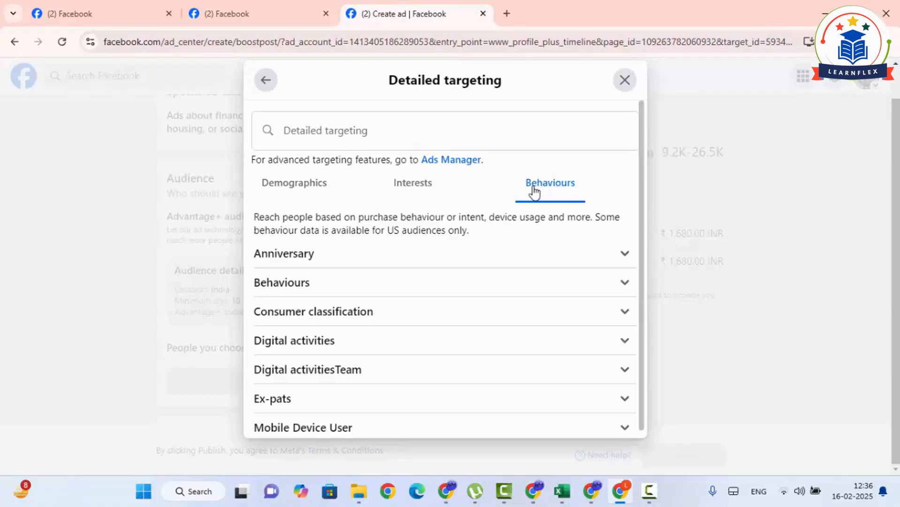
- Try out the Anniversary (within 61-90 days) behaviour as a targeting option and deselect it again
left_click(625, 256)
scroll(611, 266, "down", 1)
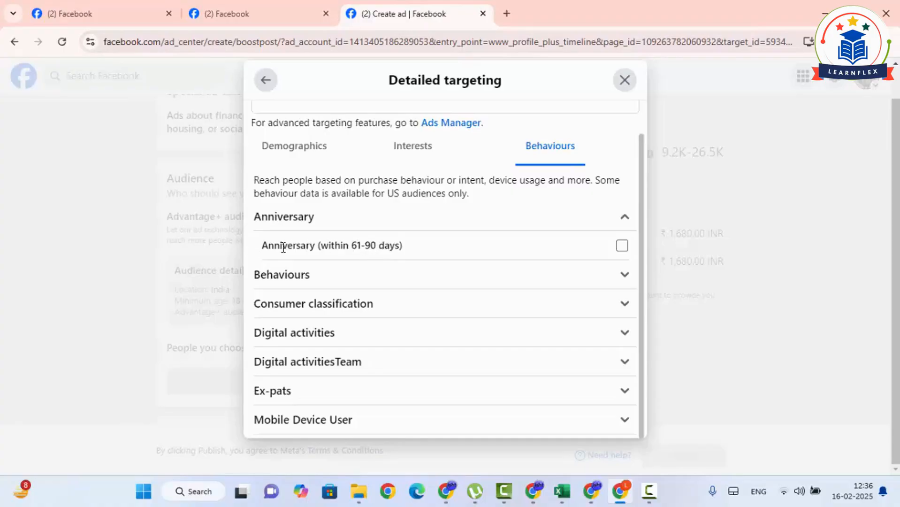
left_click_drag(263, 246, 444, 257)
left_click(621, 248)
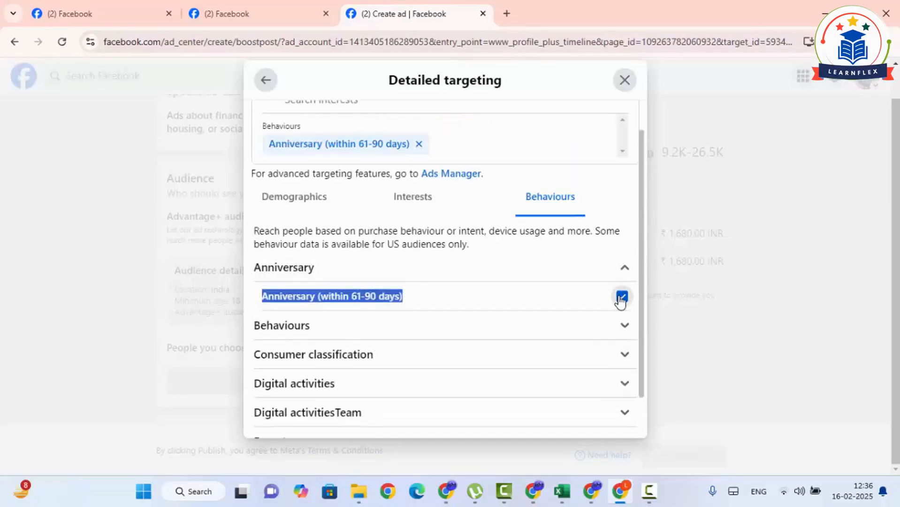
left_click(615, 297)
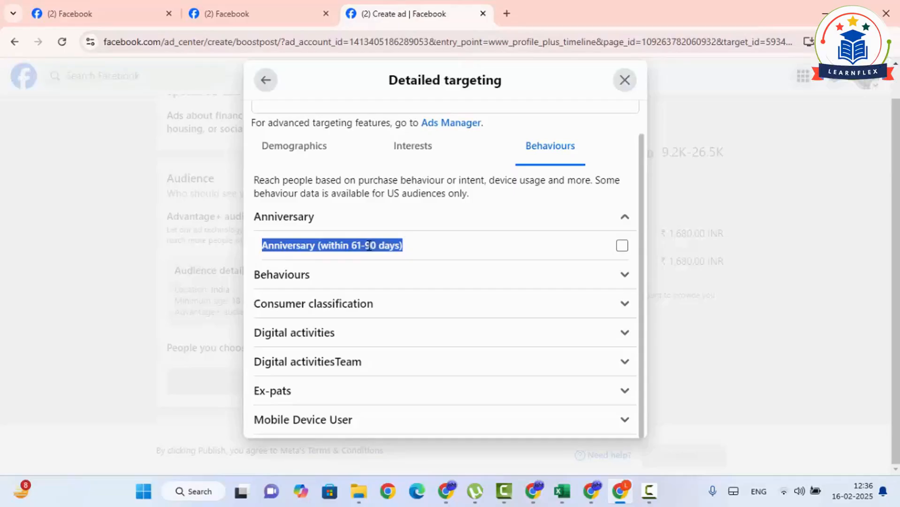
- Examine the Behaviours, Consumer classification and Digital activities groups and the description of behaviour-based targeting
left_click(618, 281)
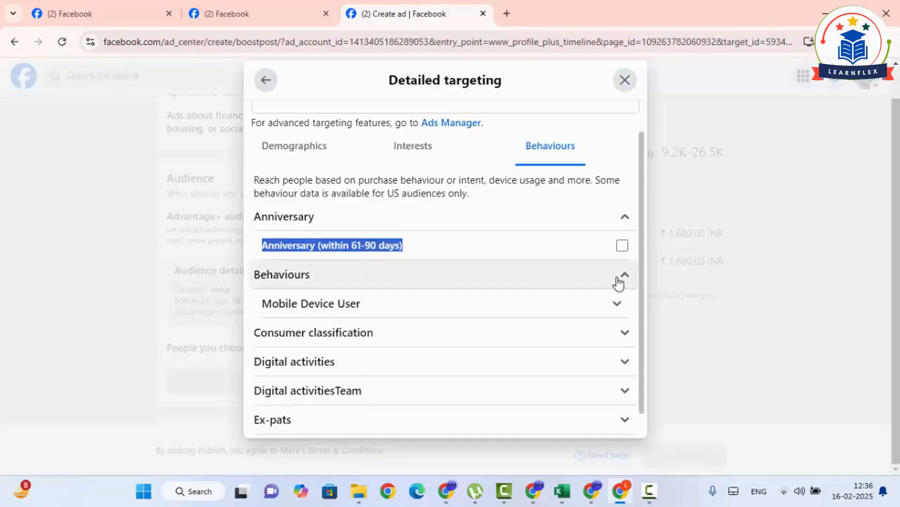
left_click(617, 280)
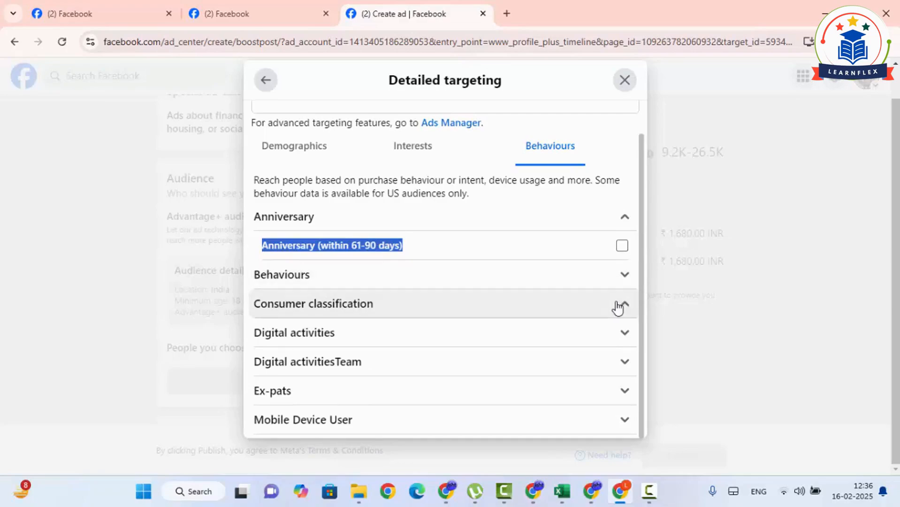
left_click(618, 308)
left_click(615, 309)
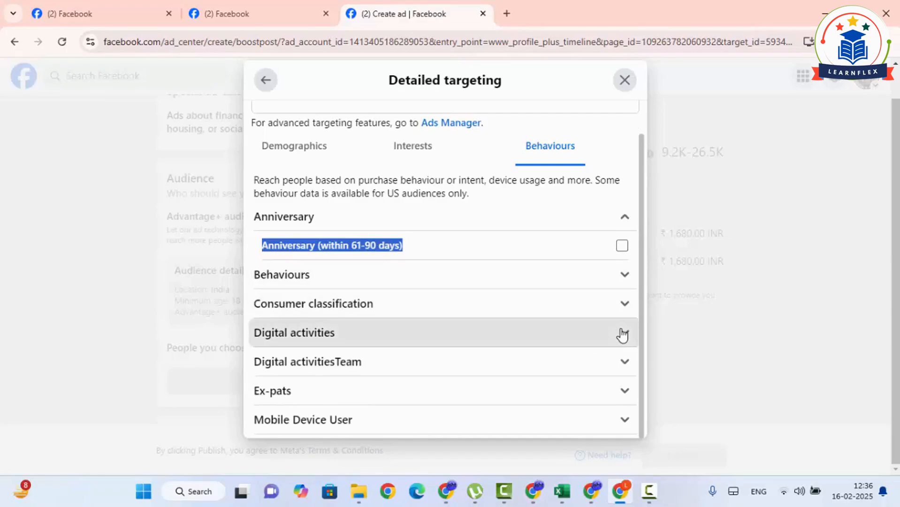
left_click(623, 335)
left_click(623, 335)
scroll(579, 357, "up", 1)
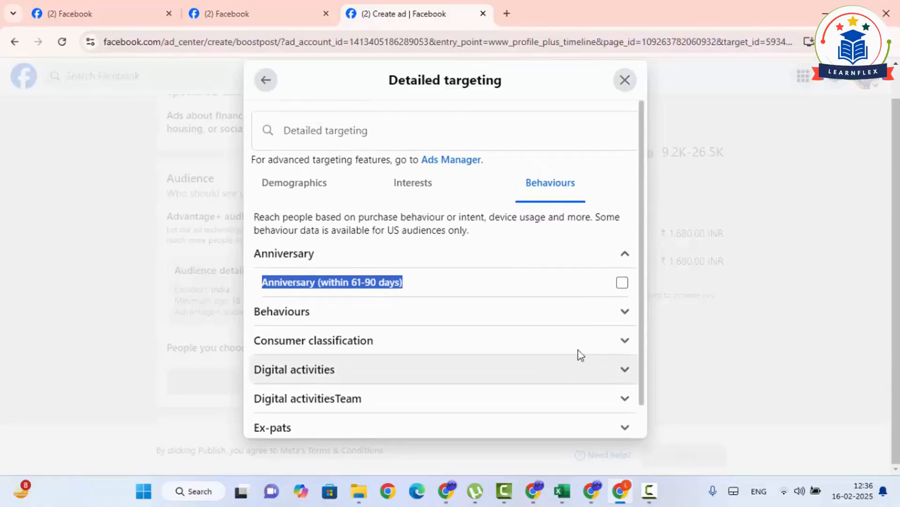
left_click(619, 255)
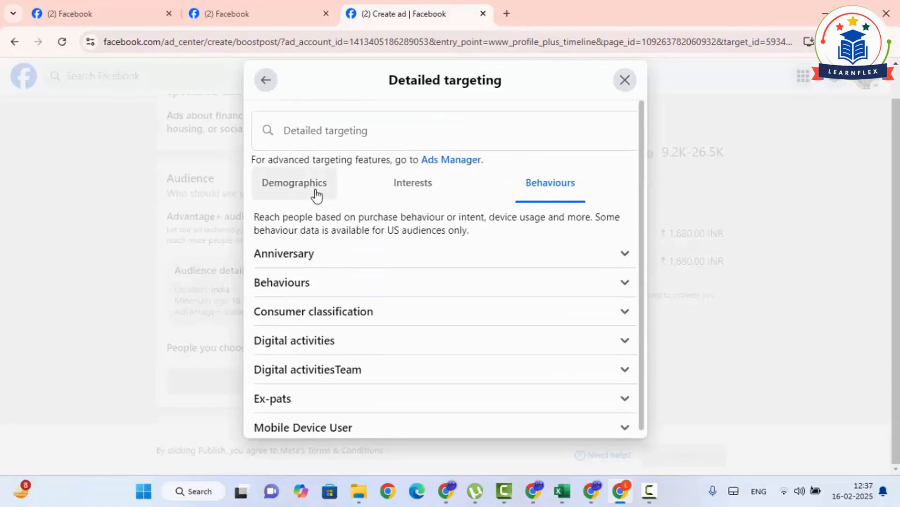
left_click_drag(324, 203, 504, 207)
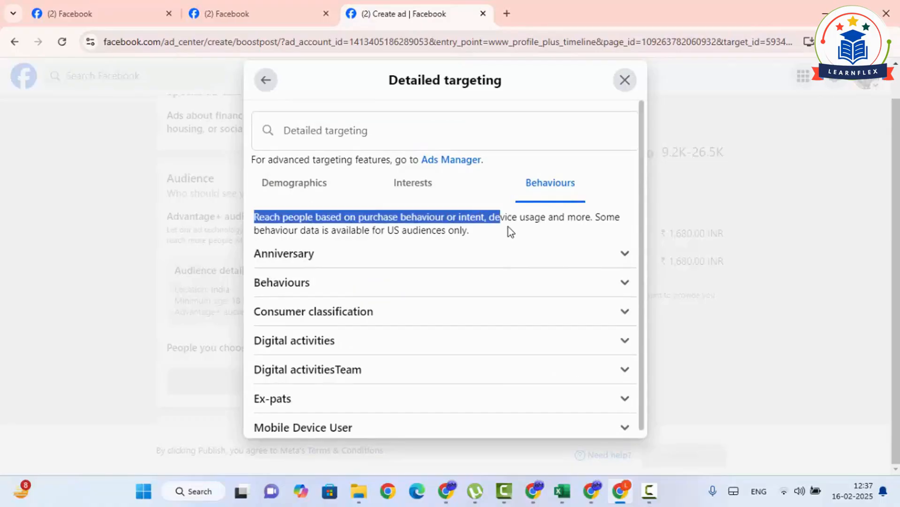
left_click(483, 229)
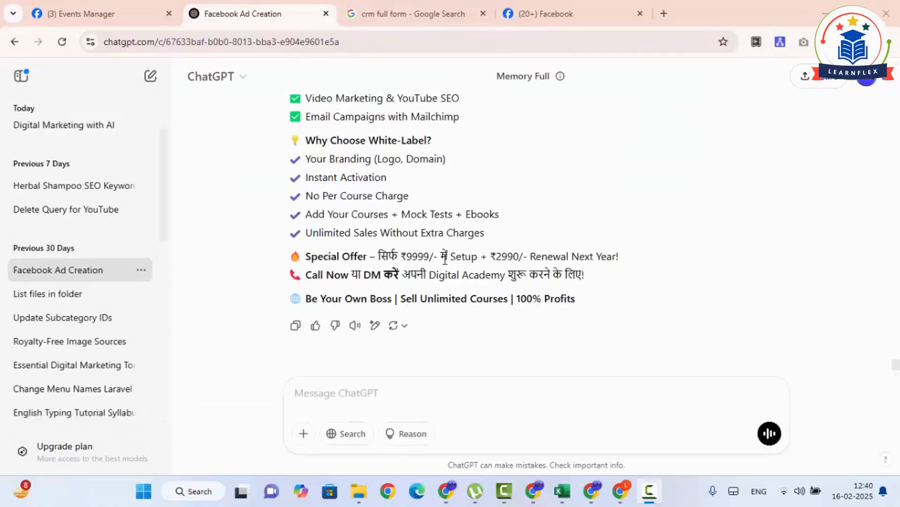
- In ChatGPT, ask for demographics, interests and behaviours to sell a spoken English course online in India using boost post
left_click(328, 400)
type("i want to sale spoken english course online in India using boost post. provide me demographic, interest and behaviour for this.")
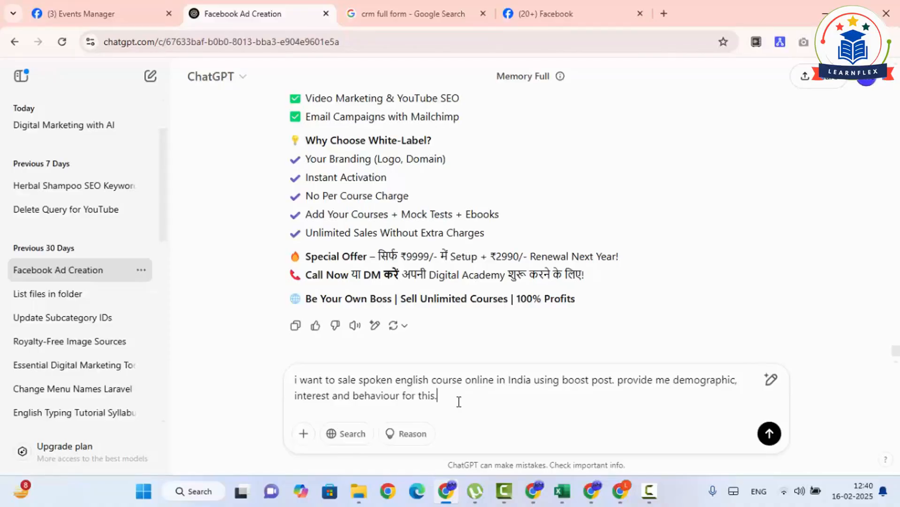
left_click(761, 429)
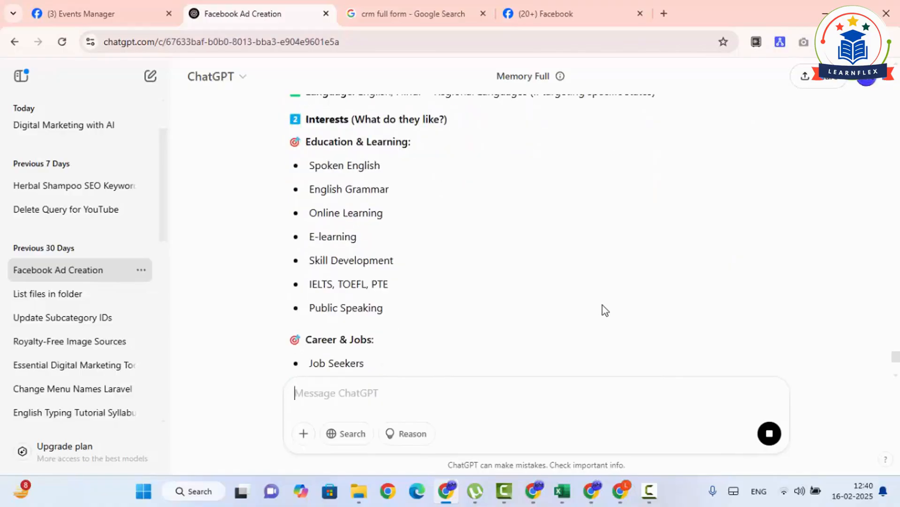
- Read the suggested demographics for the Spoken English course, covering location, age, gender and language
scroll(603, 305, "up", 6)
scroll(518, 267, "down", 3)
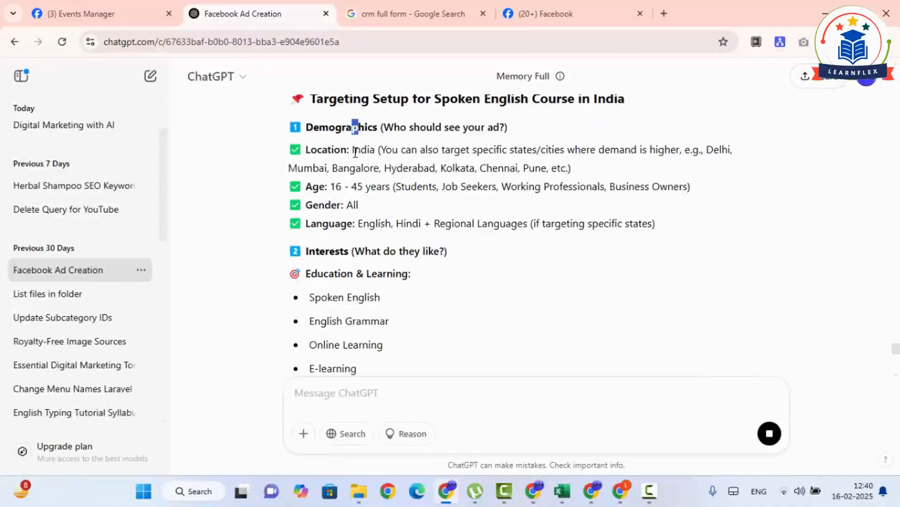
left_click_drag(353, 149, 375, 150)
left_click_drag(331, 186, 379, 185)
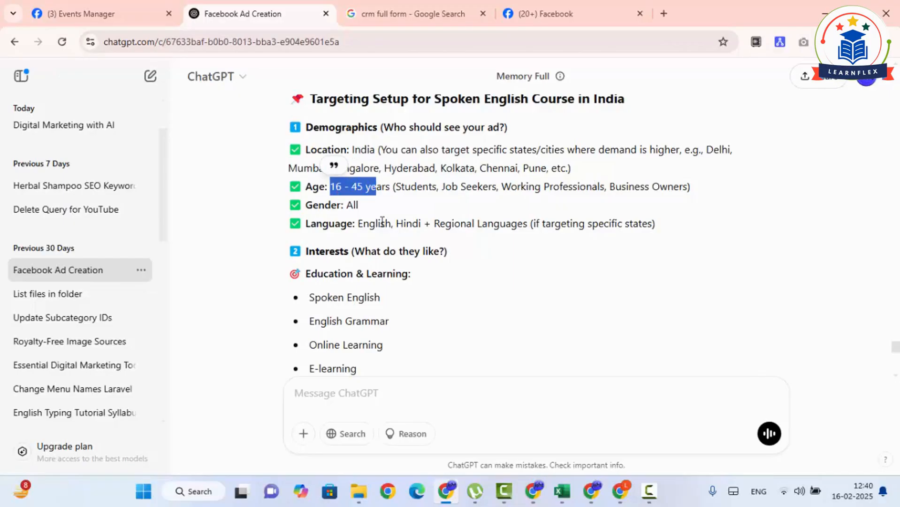
left_click_drag(359, 224, 495, 227)
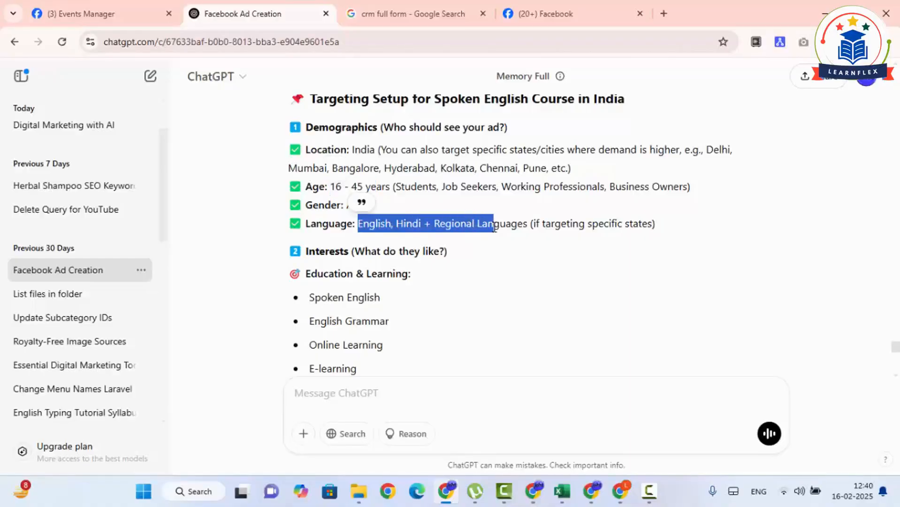
scroll(494, 232, "down", 1)
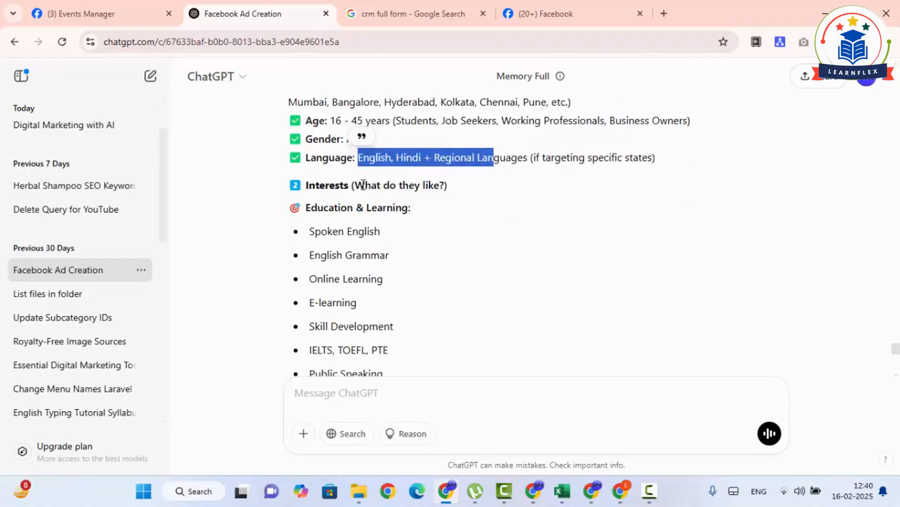
scroll(400, 185, "down", 1)
scroll(399, 141, "up", 3)
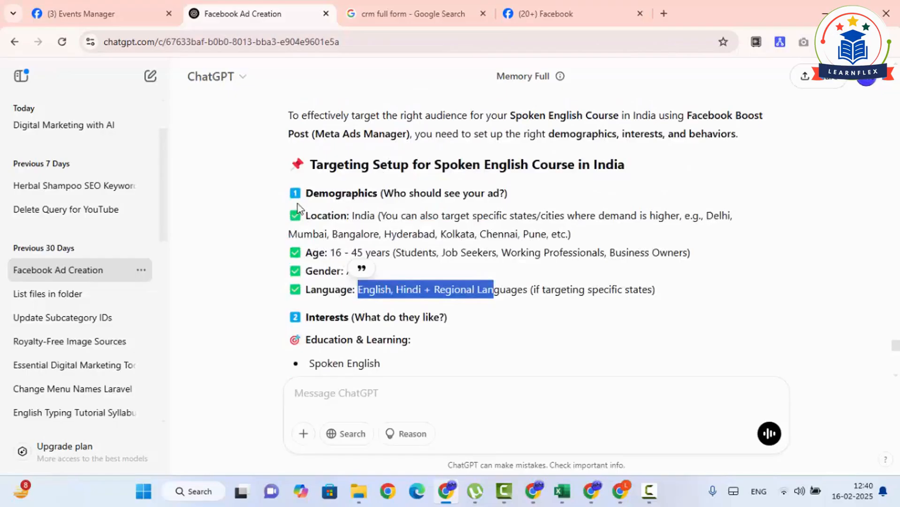
left_click_drag(297, 204, 713, 283)
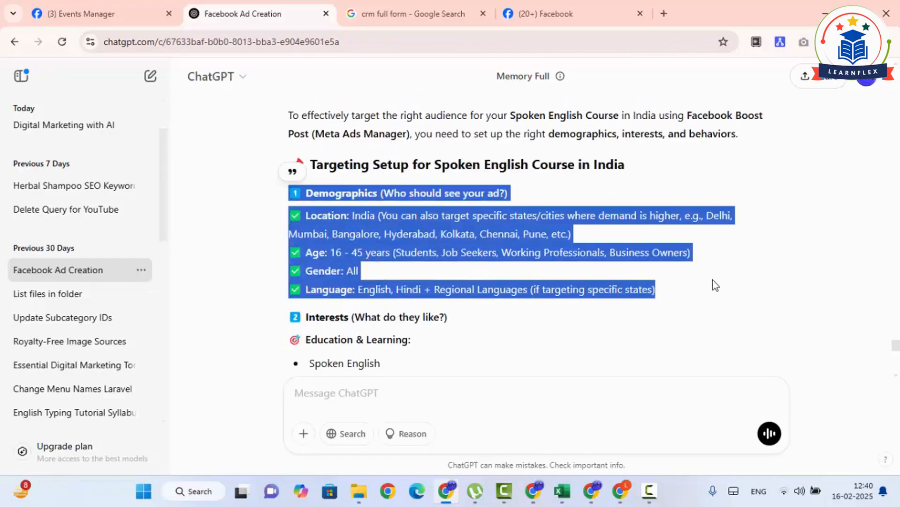
- Read the suggested Education & Learning interests, including Spoken English, English Grammar and Online Learning
scroll(425, 236, "down", 2)
left_click(376, 217)
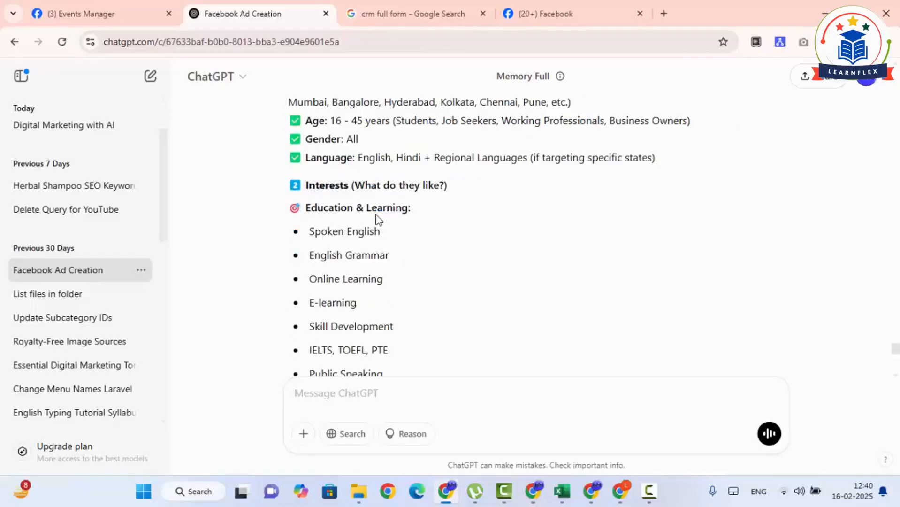
scroll(336, 240, "down", 1)
left_click_drag(306, 166, 399, 172)
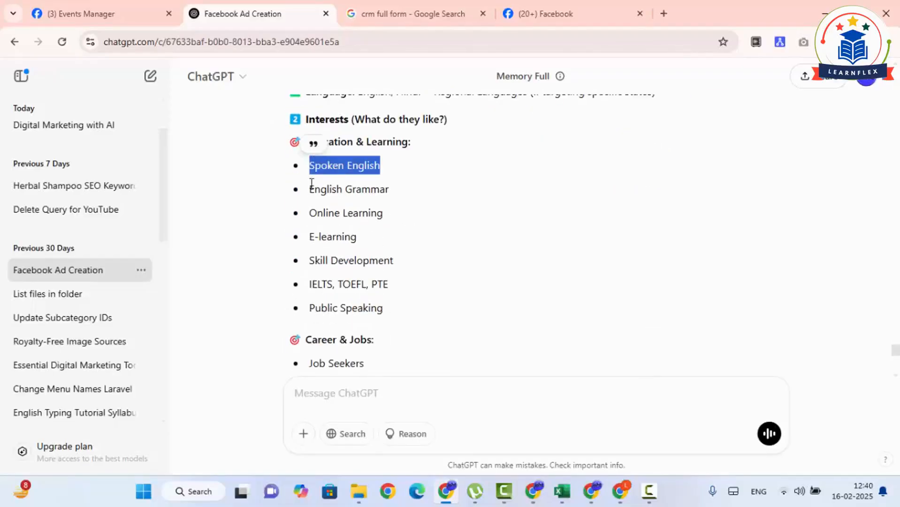
left_click_drag(310, 187, 438, 197)
left_click_drag(308, 212, 393, 222)
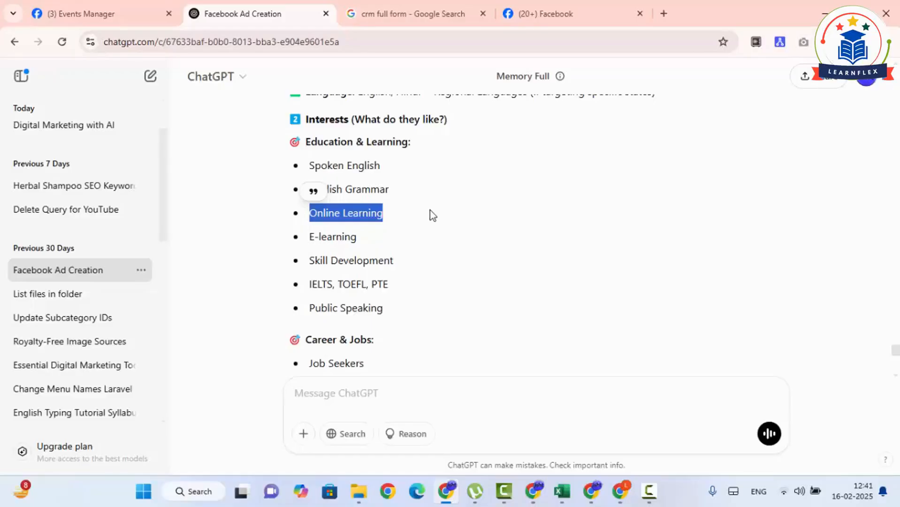
left_click(493, 190)
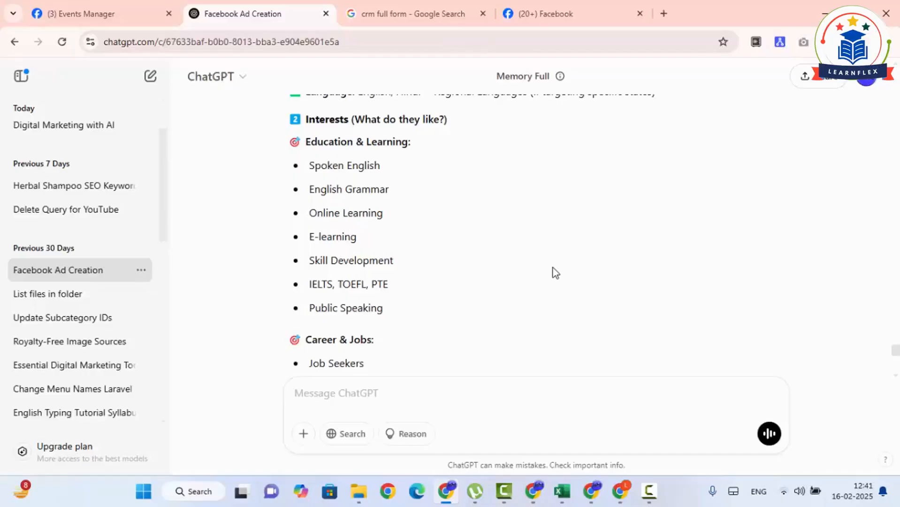
- Switch to the Facebook ad's detailed targeting, search the interests for "spoken english" and add English language (languages)
left_click(625, 488)
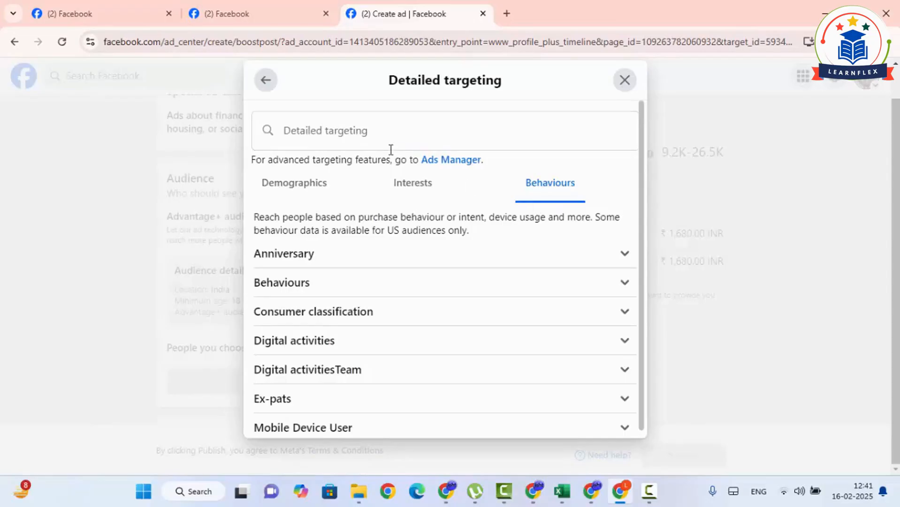
left_click(403, 192)
left_click(293, 195)
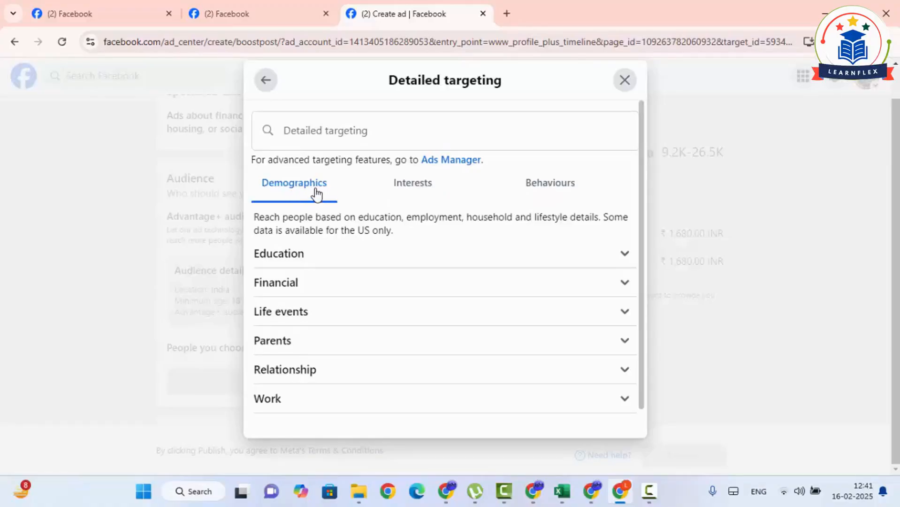
left_click(366, 141)
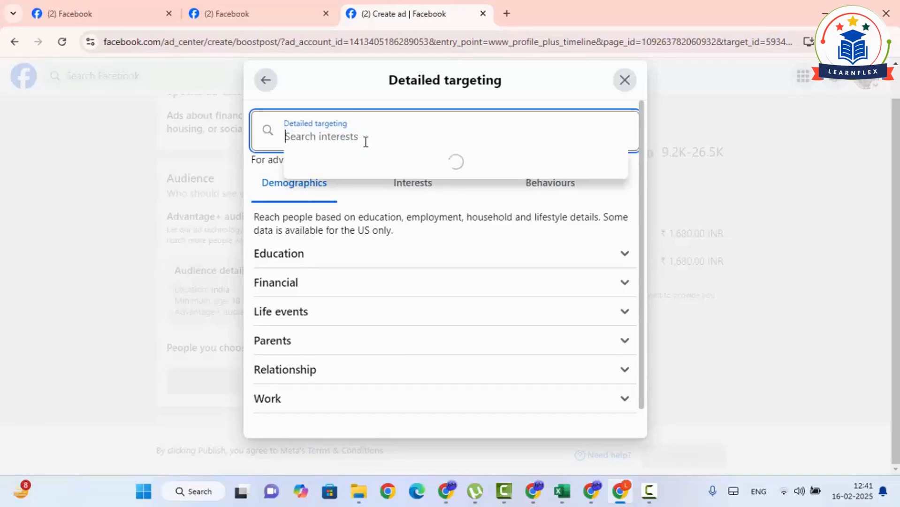
left_click(406, 194)
left_click(326, 136)
type("s")
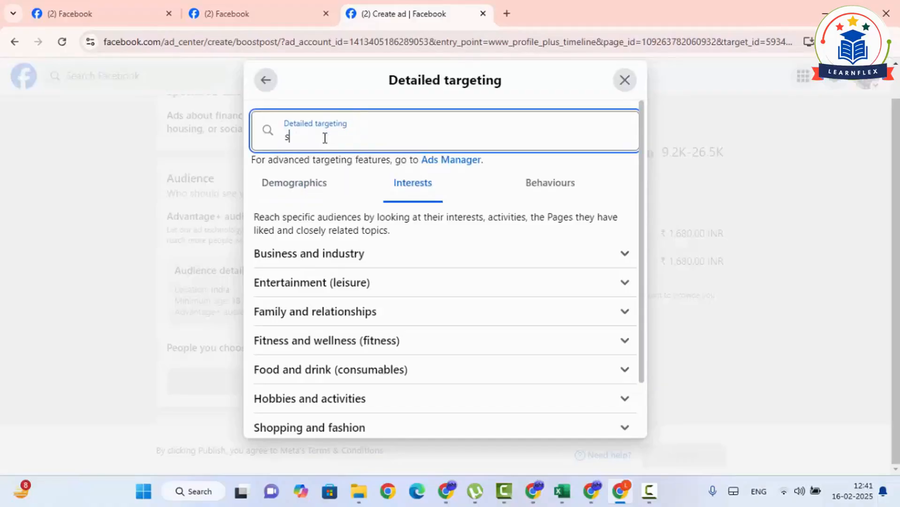
type("pok")
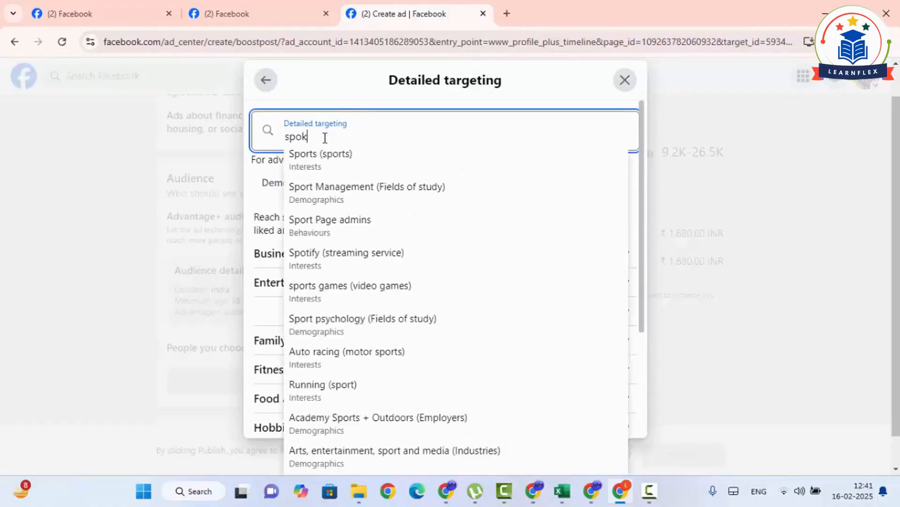
type("en e")
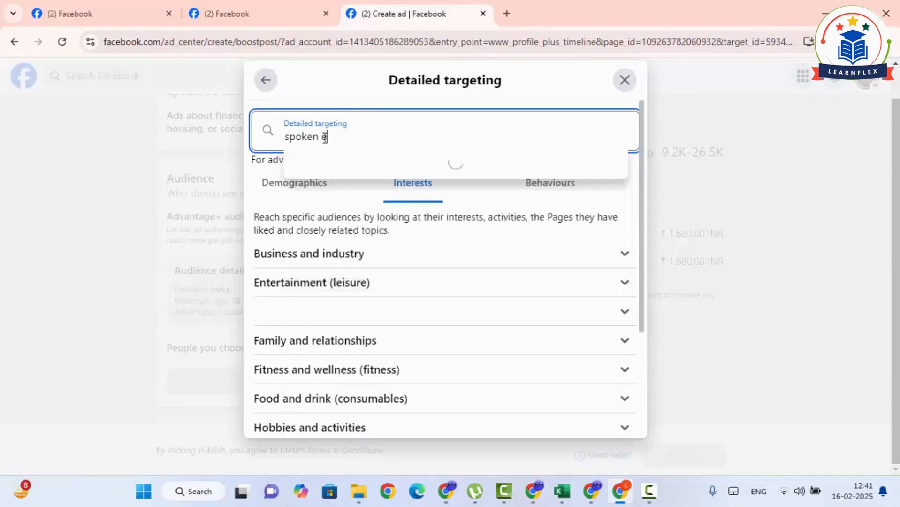
type("nglish")
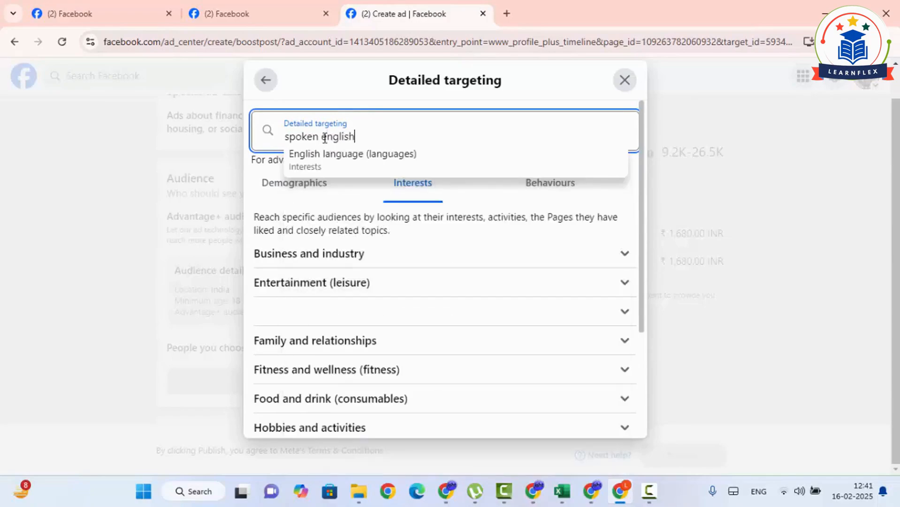
left_click(322, 154)
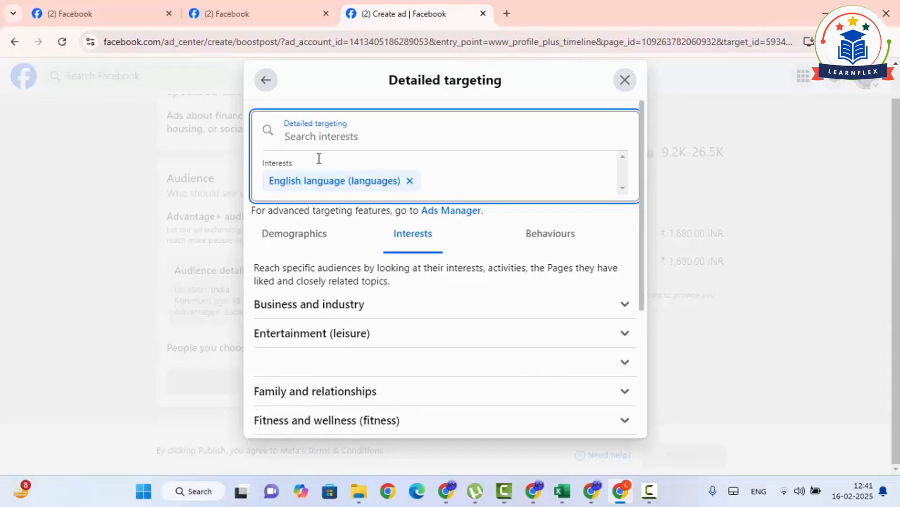
- Search detailed targeting for "online lear" and add the Learn English Online interest
type("online")
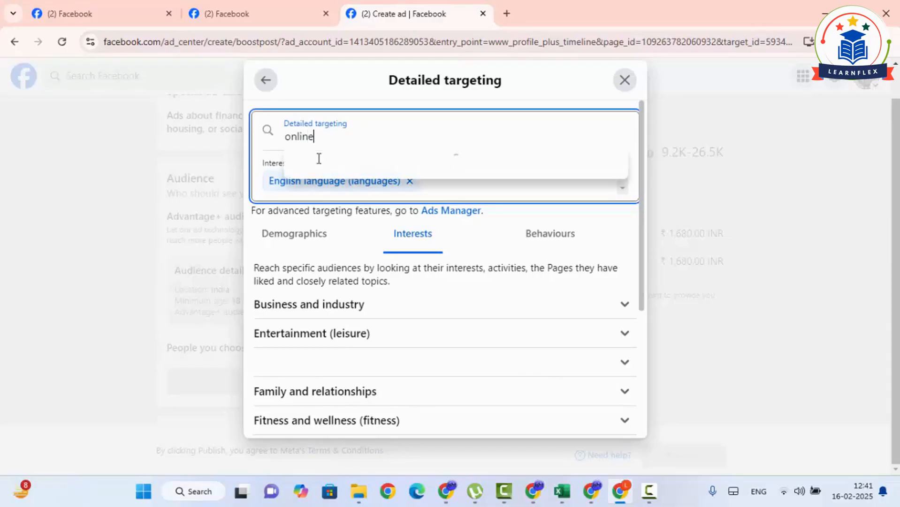
type(" lear")
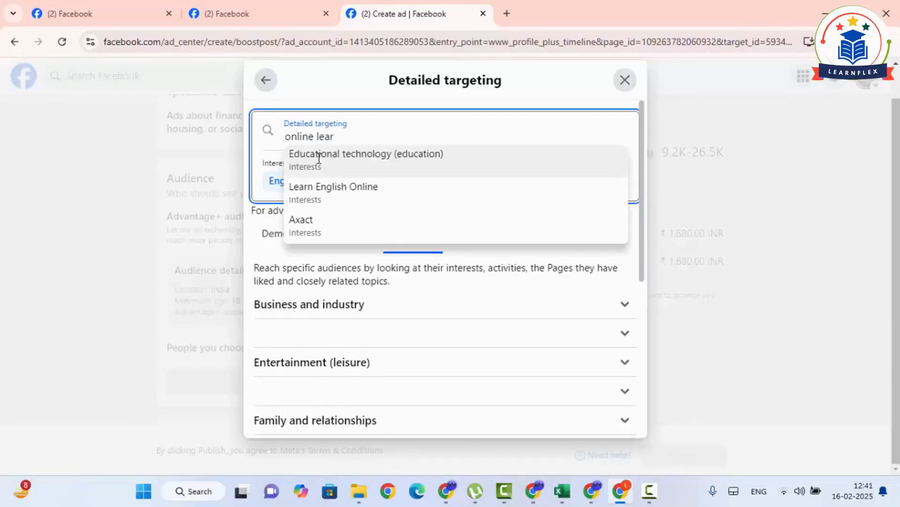
left_click(322, 193)
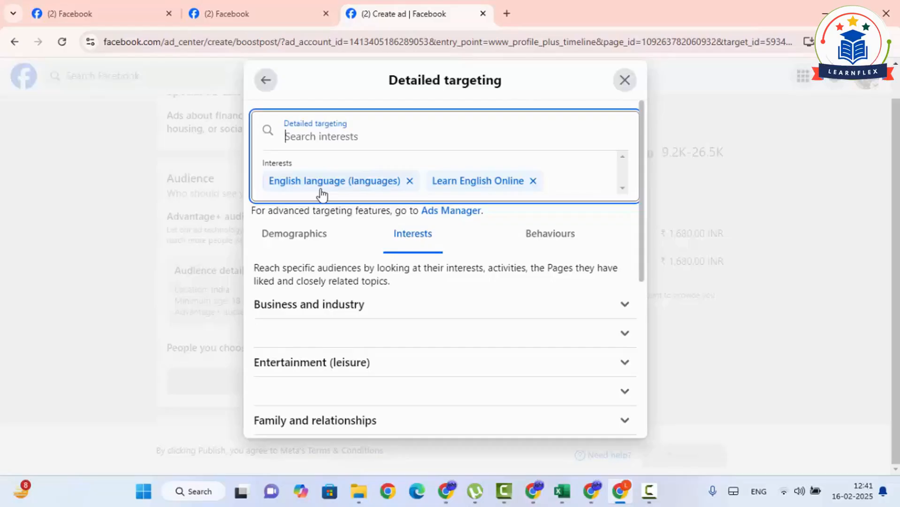
- In ChatGPT, find the Behavior Targeting suggestions and copy "People Engaged with Online Courses"
key("alt+Tab")
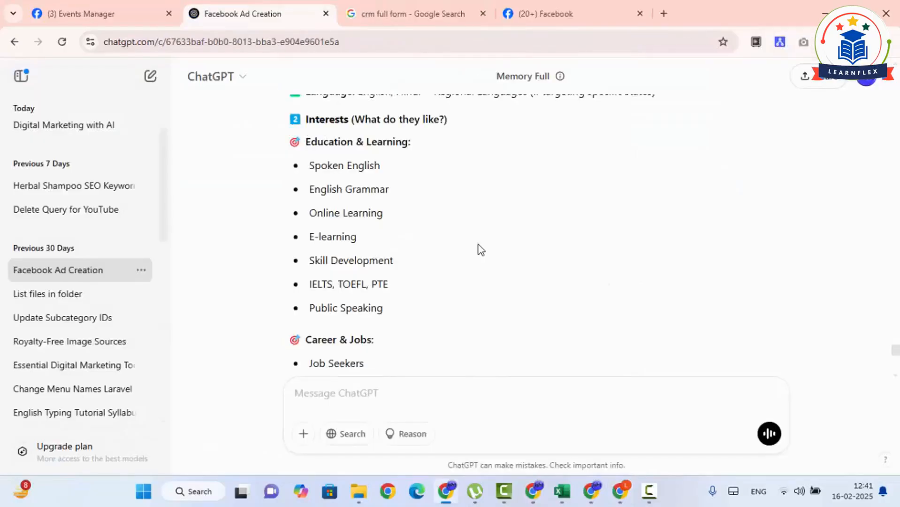
scroll(446, 207, "down", 1)
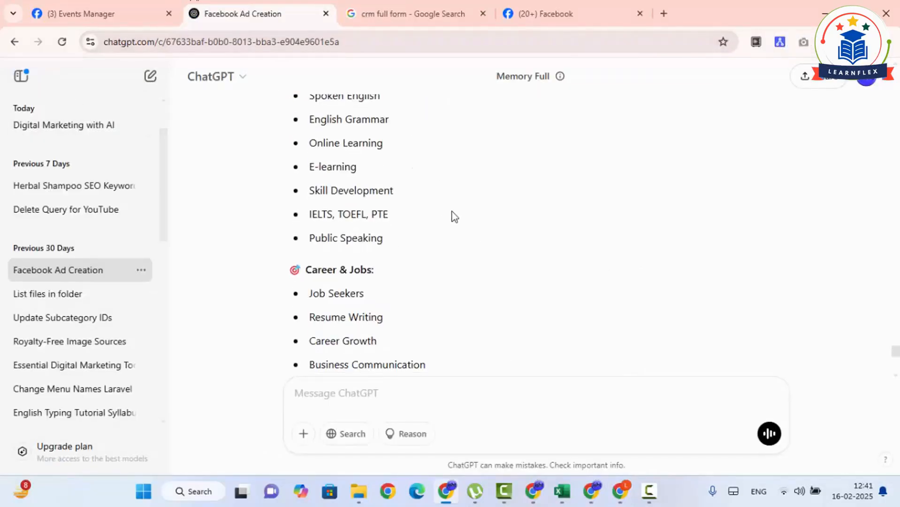
scroll(482, 242, "down", 10)
scroll(487, 240, "up", 3)
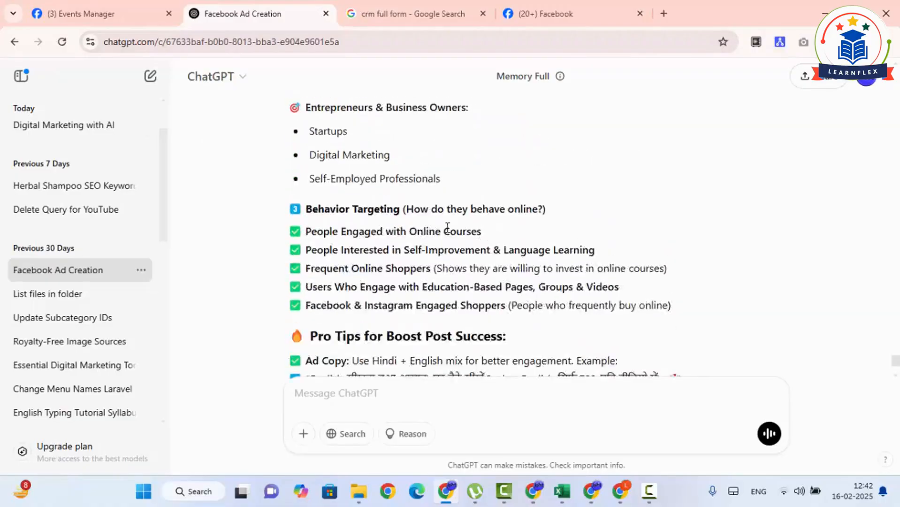
left_click_drag(301, 232, 498, 240)
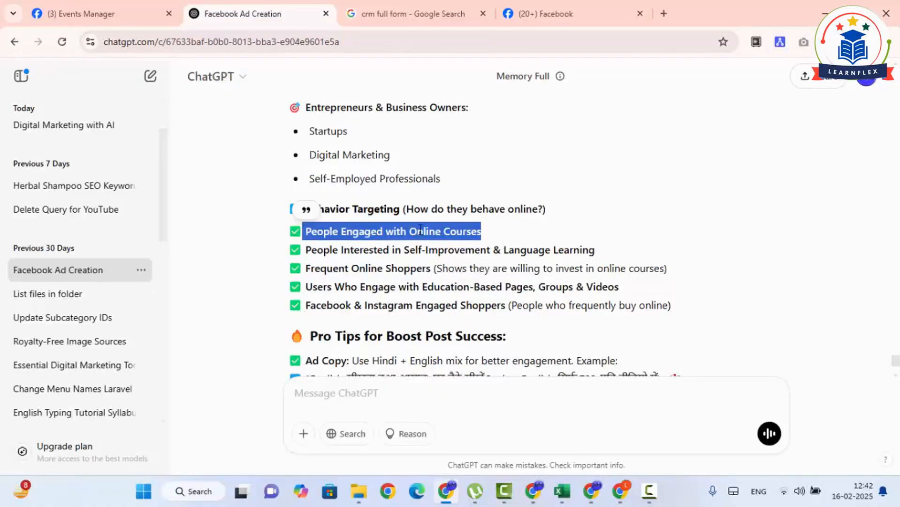
right_click(452, 238)
left_click(453, 244)
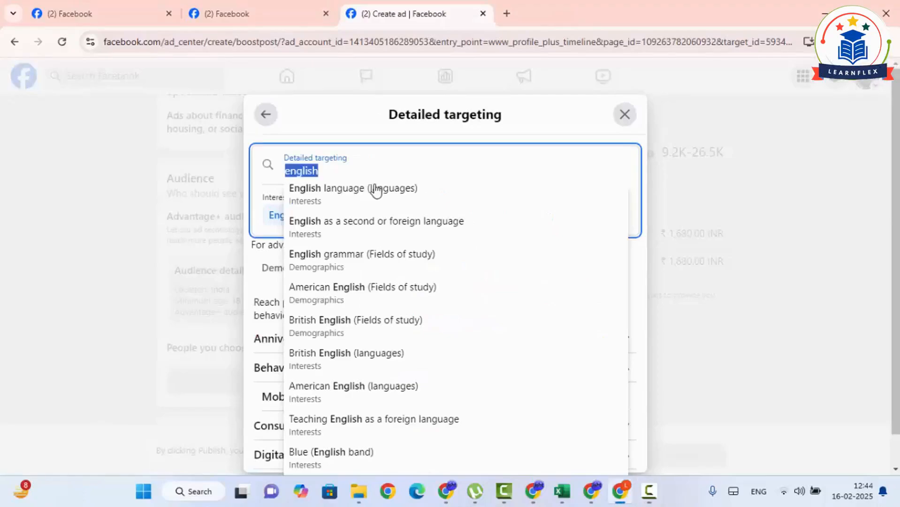
- Search the Facebook detailed targeting for "english" and look through the suggested interests and fields of study
type("engl")
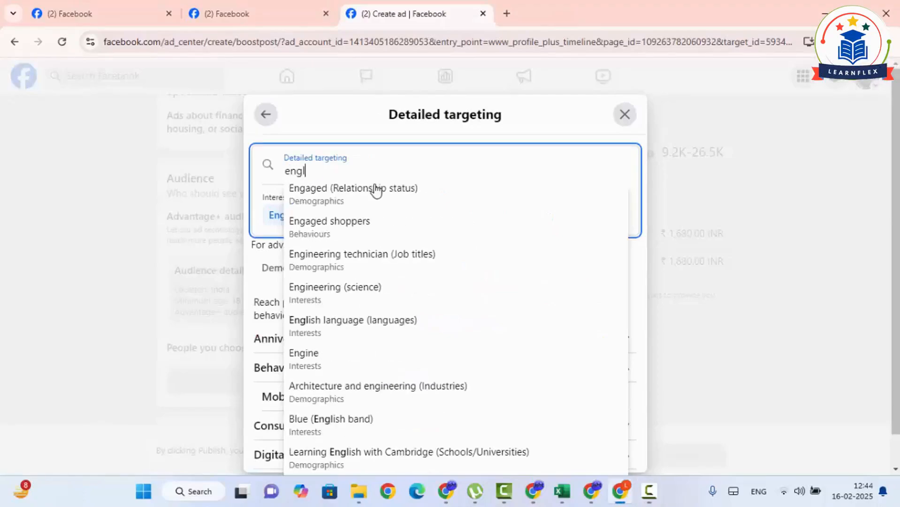
type("ish")
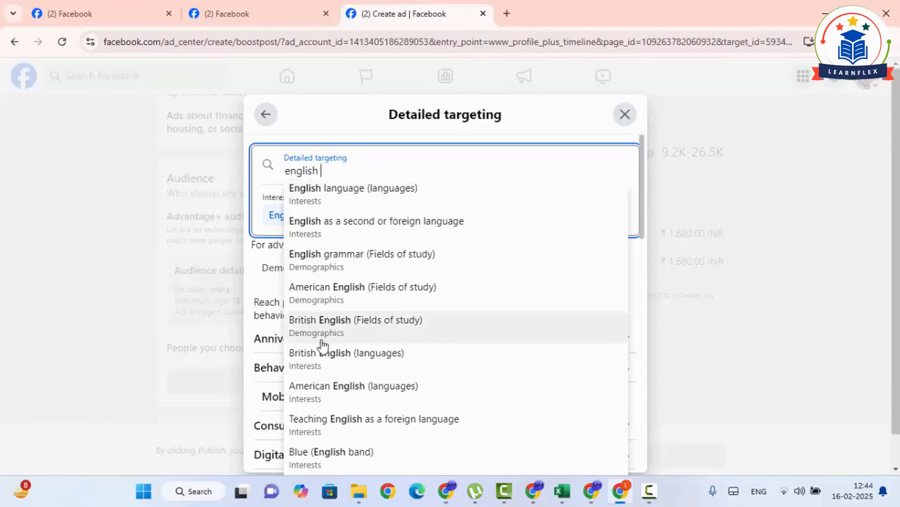
scroll(333, 450, "down", 1)
scroll(339, 282, "up", 1)
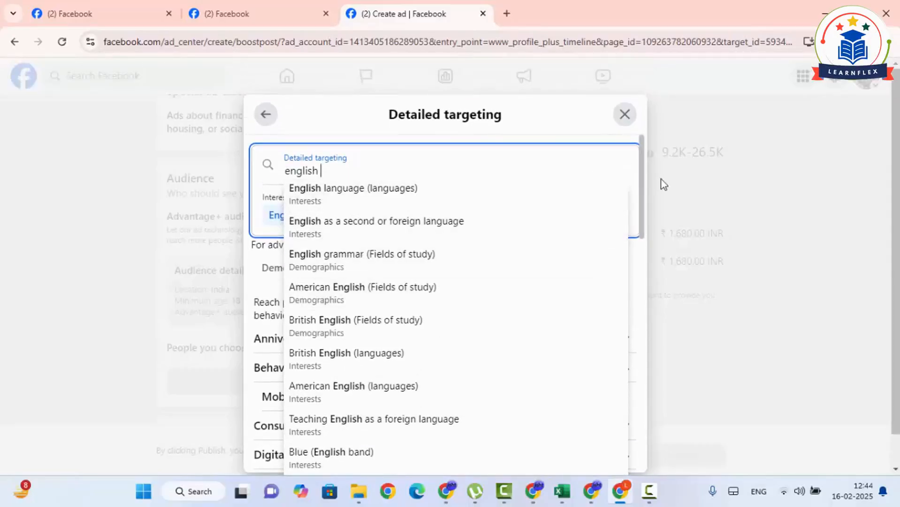
left_click(554, 131)
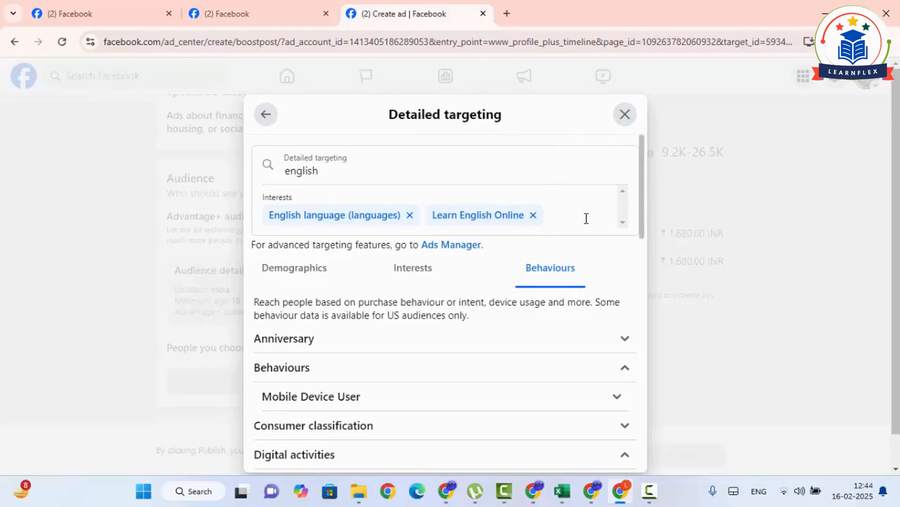
- Examine the behaviour targeting options, including the Digital activities and Digital activitiesTeam groups, and collapse the Behaviours group
scroll(454, 353, "down", 5)
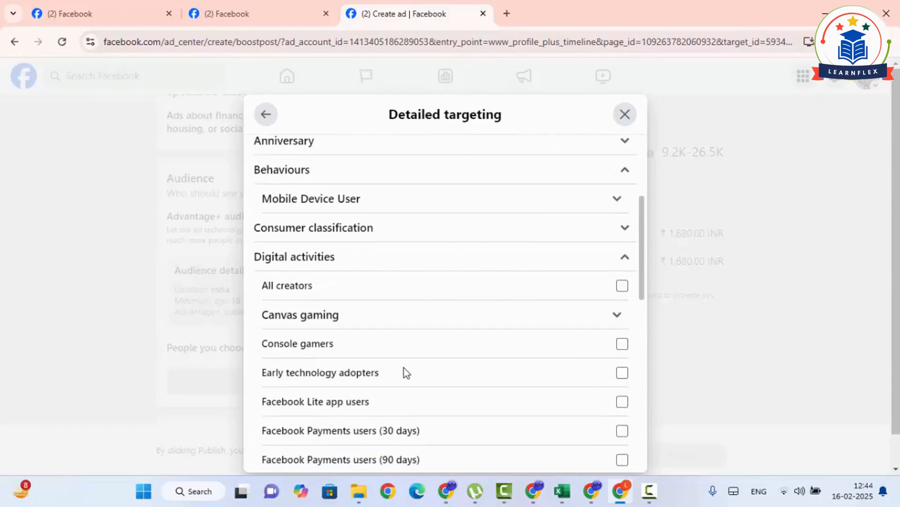
scroll(402, 378, "down", 8)
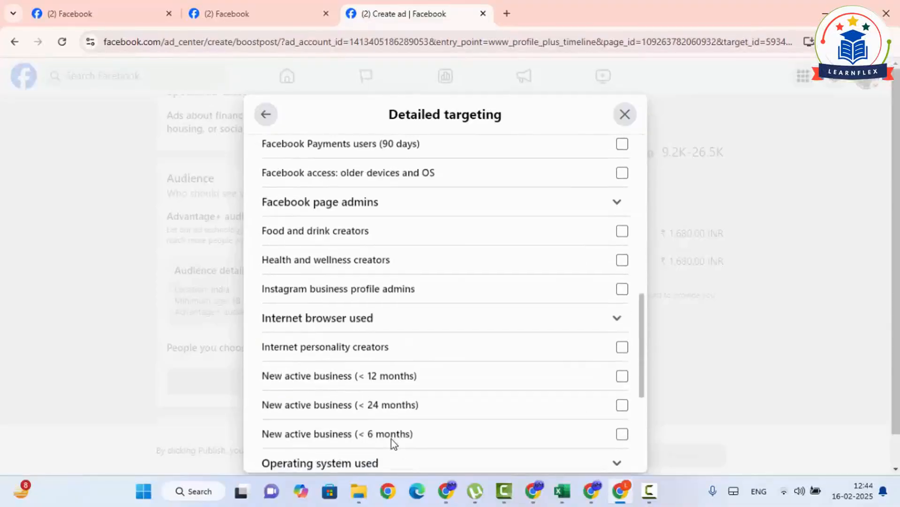
scroll(392, 442, "down", 1)
scroll(392, 443, "down", 6)
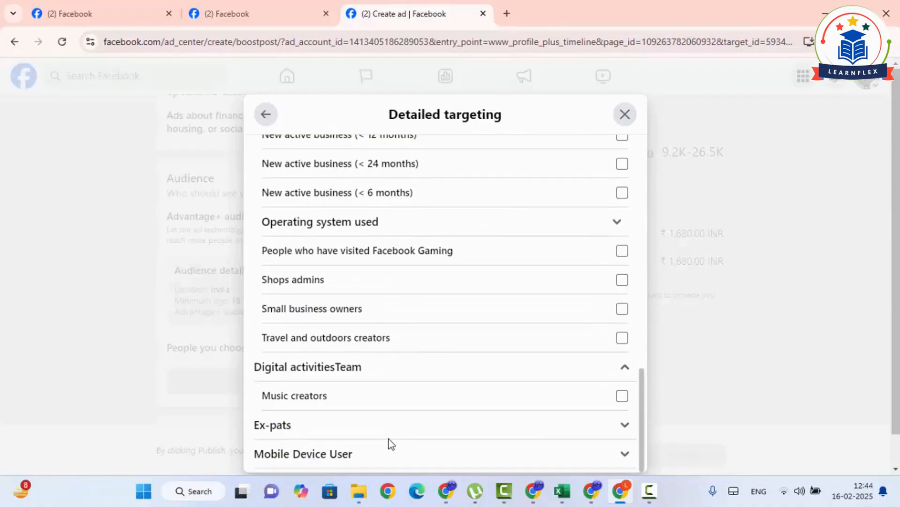
scroll(388, 443, "up", 15)
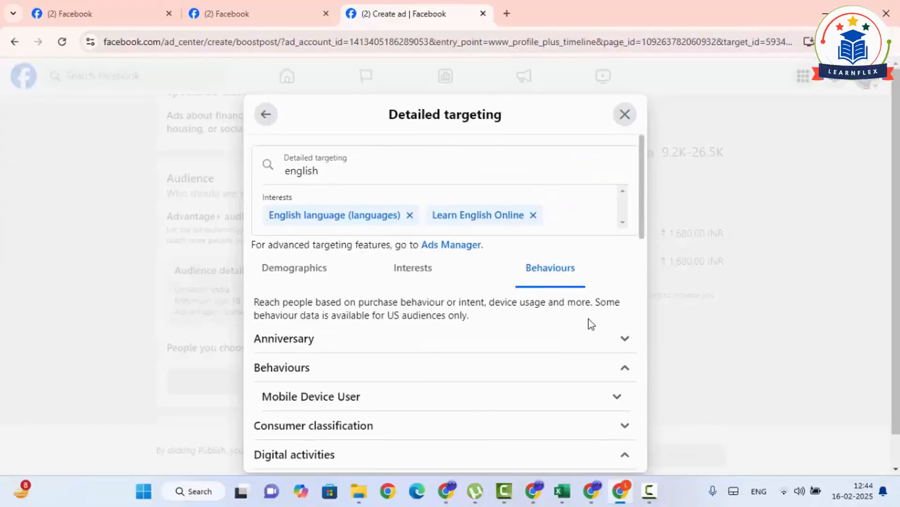
left_click(624, 368)
scroll(617, 425, "down", 15)
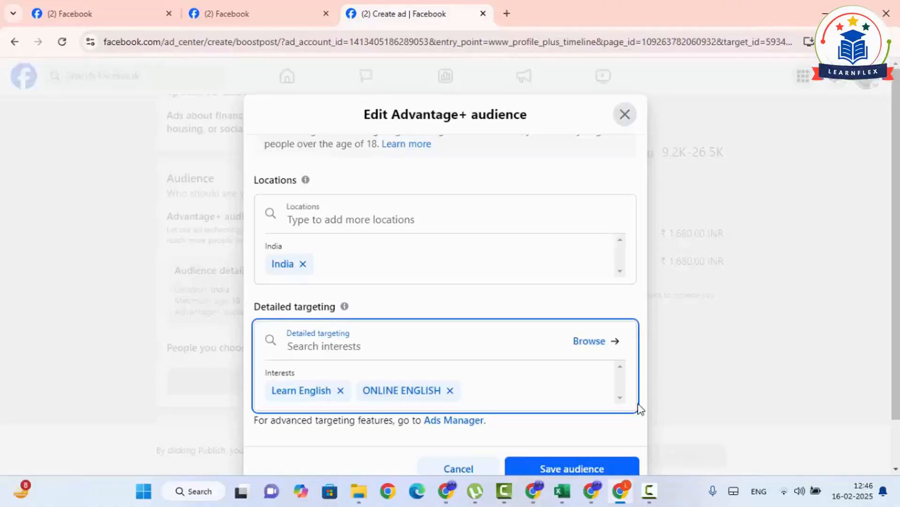
- Save the Advantage+ audience for India with the Learn English and ONLINE ENGLISH interests and review its audience details
left_click(559, 470)
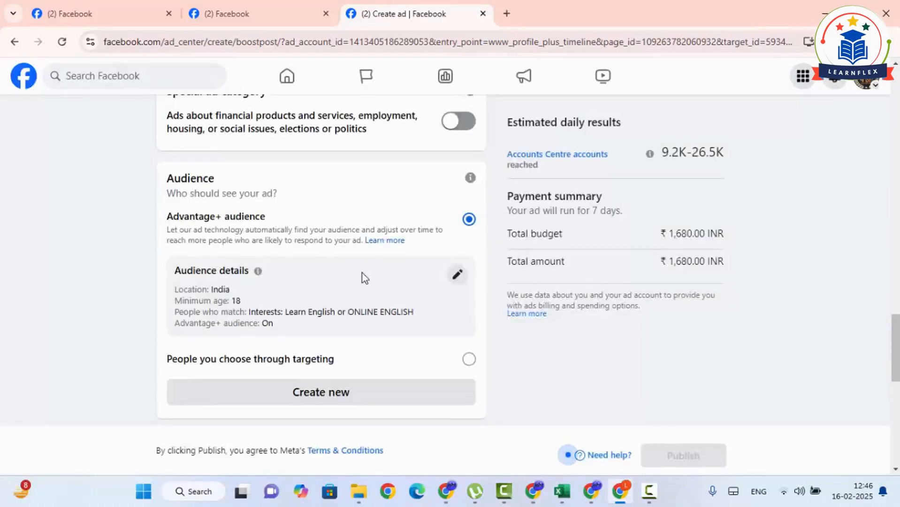
scroll(340, 266, "down", 3)
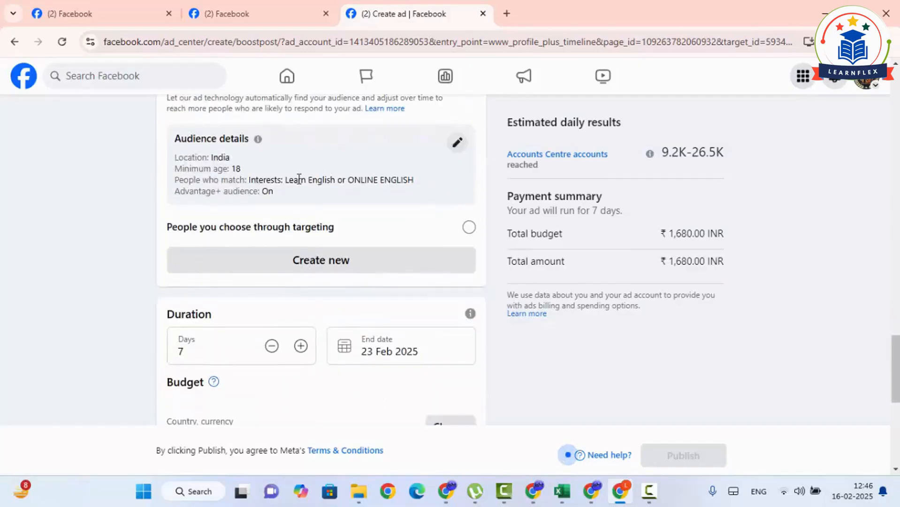
scroll(301, 197, "up", 3)
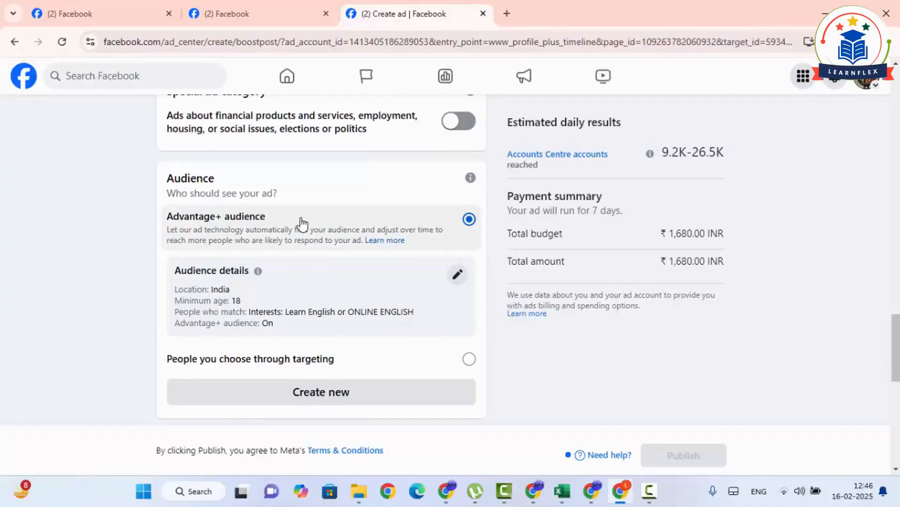
- Try an ad duration of 8 days and return it to 7 days
scroll(303, 234, "down", 5)
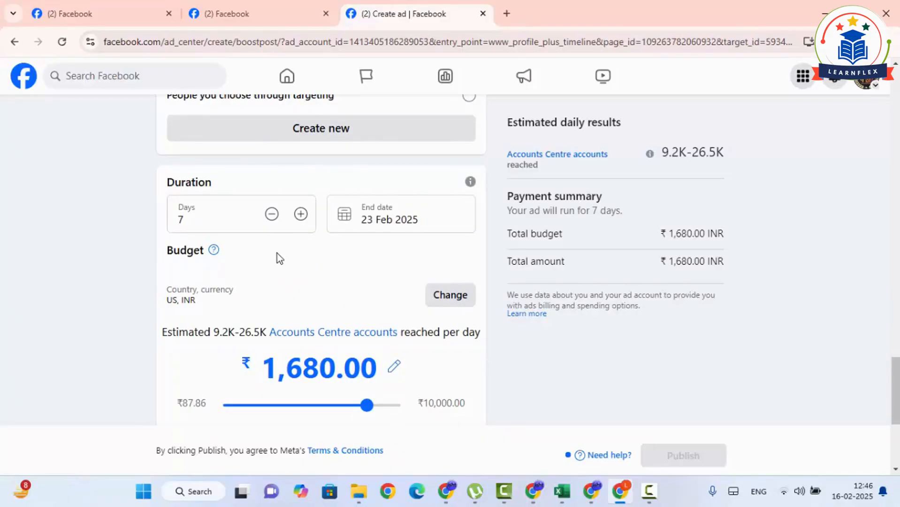
left_click(302, 216)
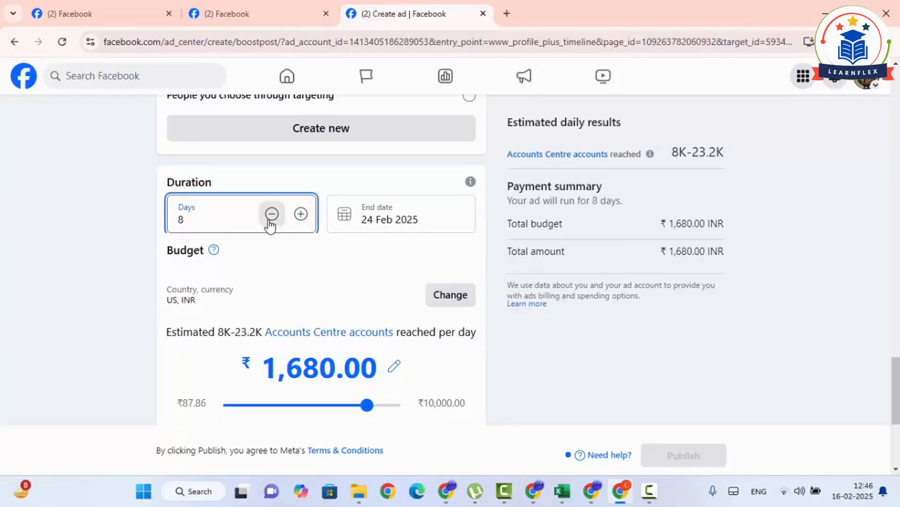
left_click(271, 219)
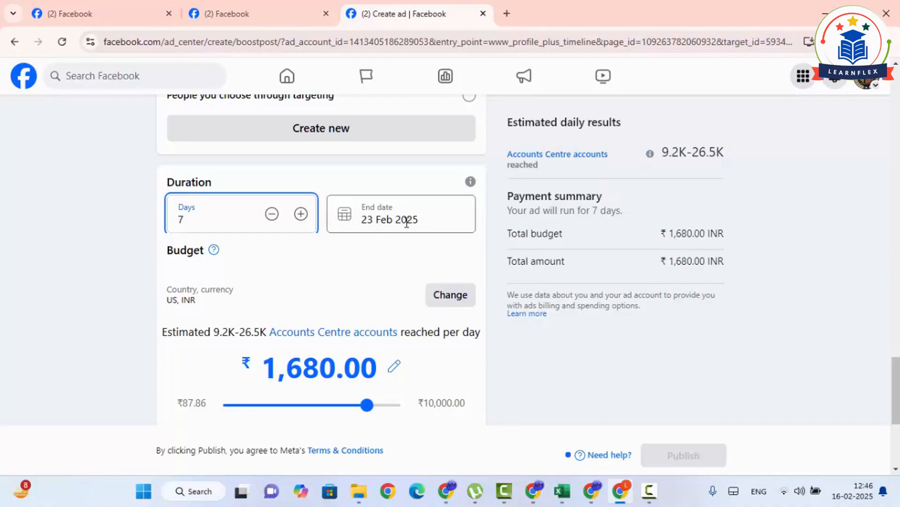
- Confirm the ad account's location as India with Indian Rupee and the Kolkata, Asia (GMT+05:30) time zone, and check the country and currency
scroll(311, 256, "down", 1)
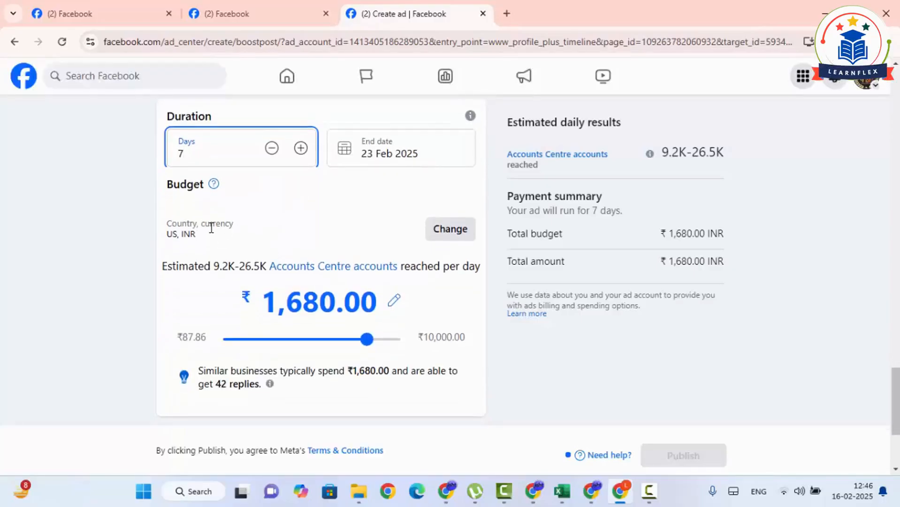
left_click(456, 237)
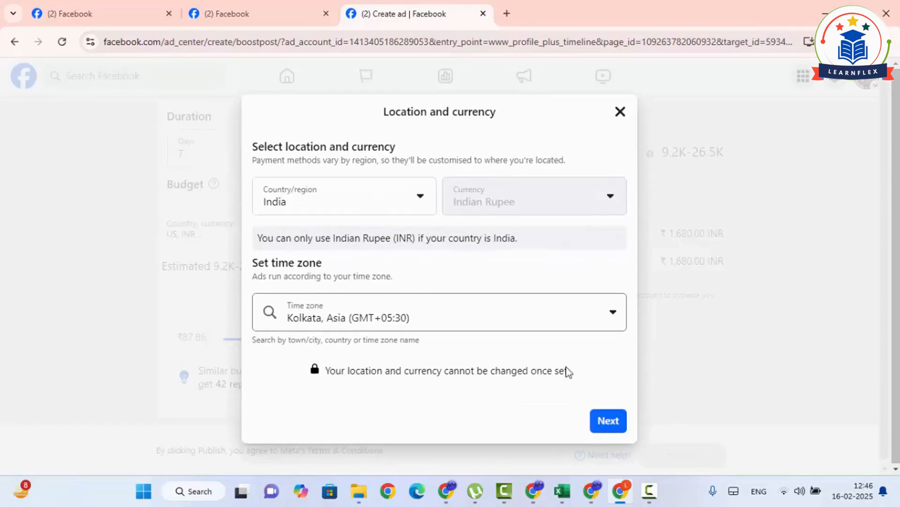
left_click(608, 422)
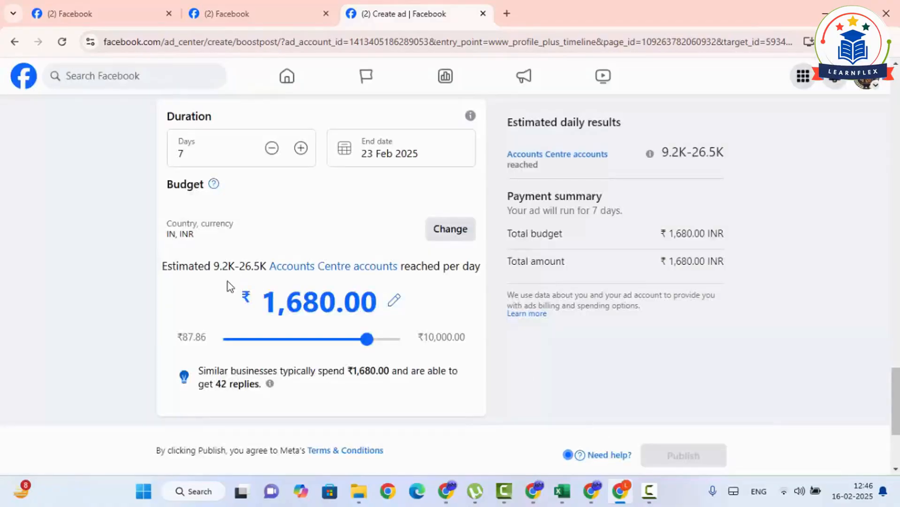
left_click_drag(168, 234, 196, 234)
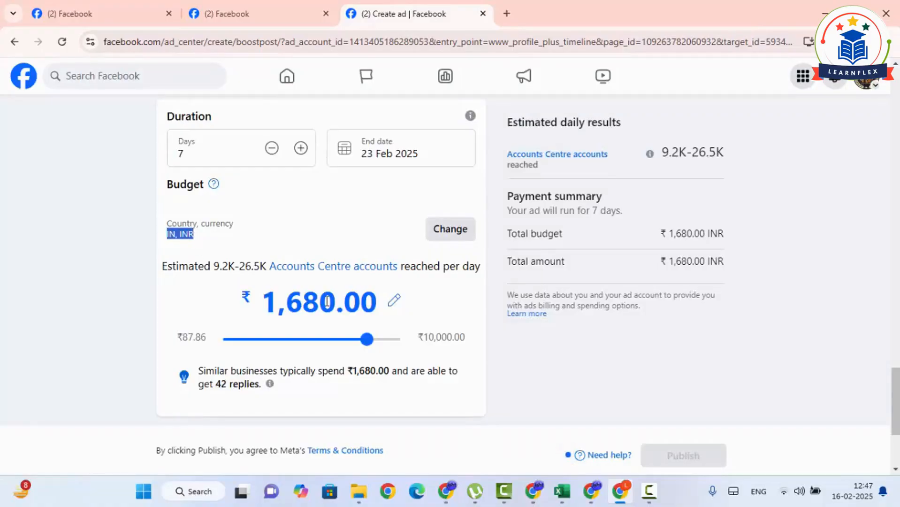
- Set the ad's total budget to ₹800 and review the estimated daily reach, GST and total amount
left_click_drag(367, 339, 340, 337)
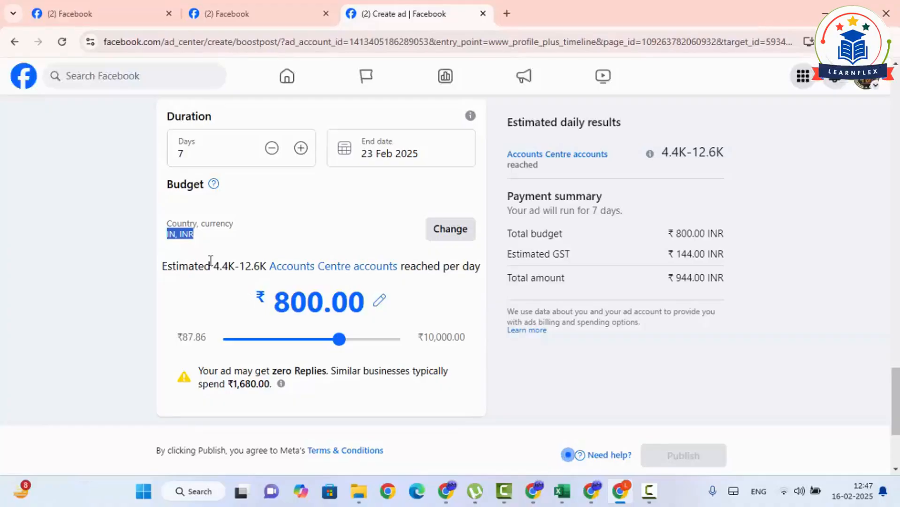
left_click_drag(214, 265, 247, 273)
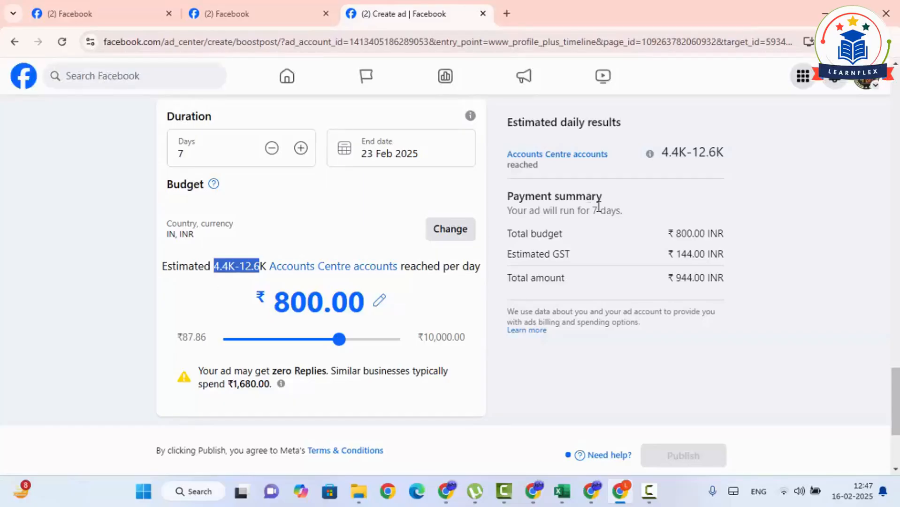
scroll(647, 193, "up", 1)
left_click(730, 155)
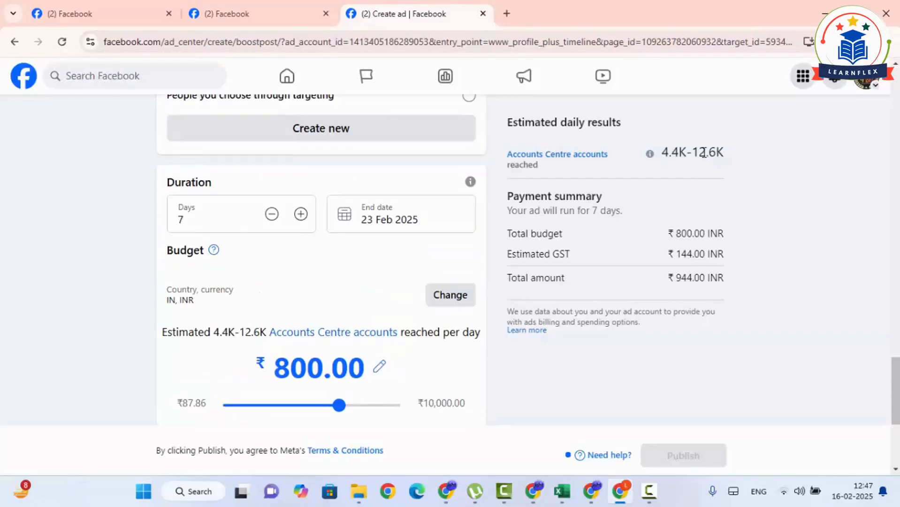
triple_click(704, 154)
left_click_drag(662, 232, 726, 236)
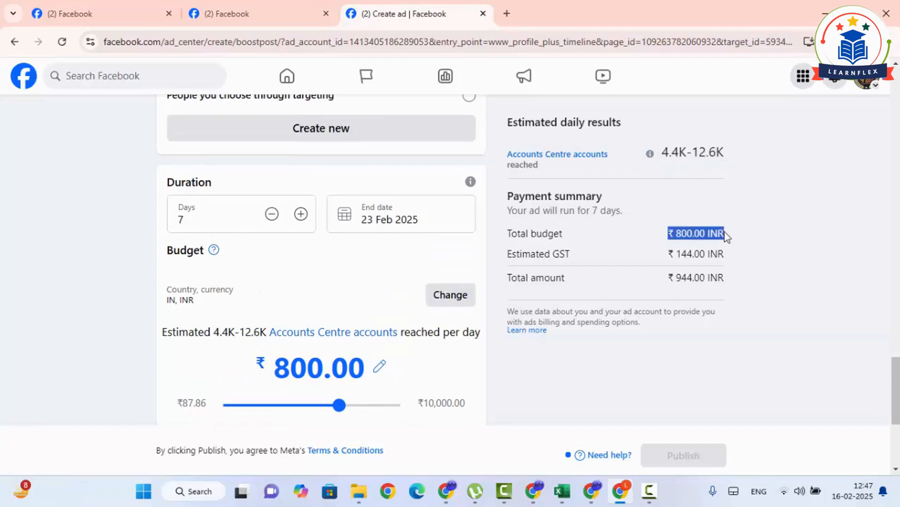
left_click_drag(659, 256, 728, 254)
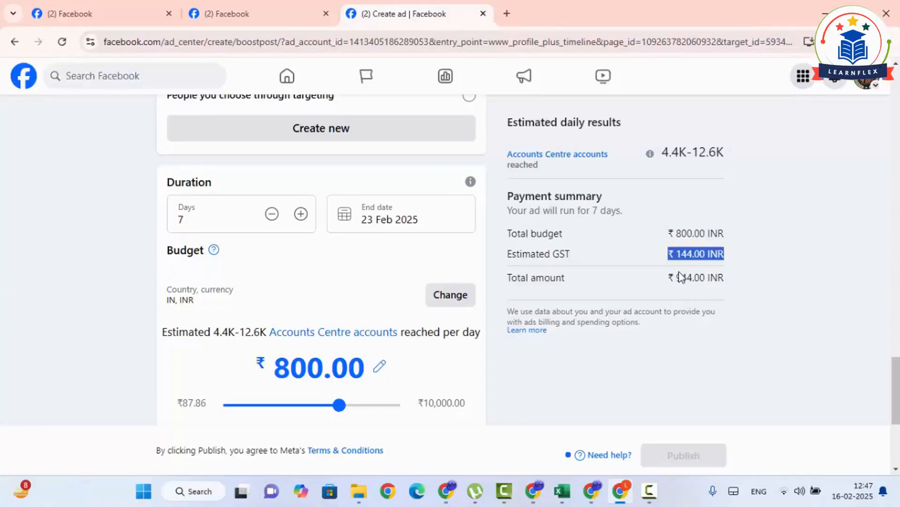
left_click_drag(682, 278, 777, 289)
- Try switching from Advantage+ placements to manual placements to view the options, and restore Advantage+ placements
scroll(441, 355, "down", 5)
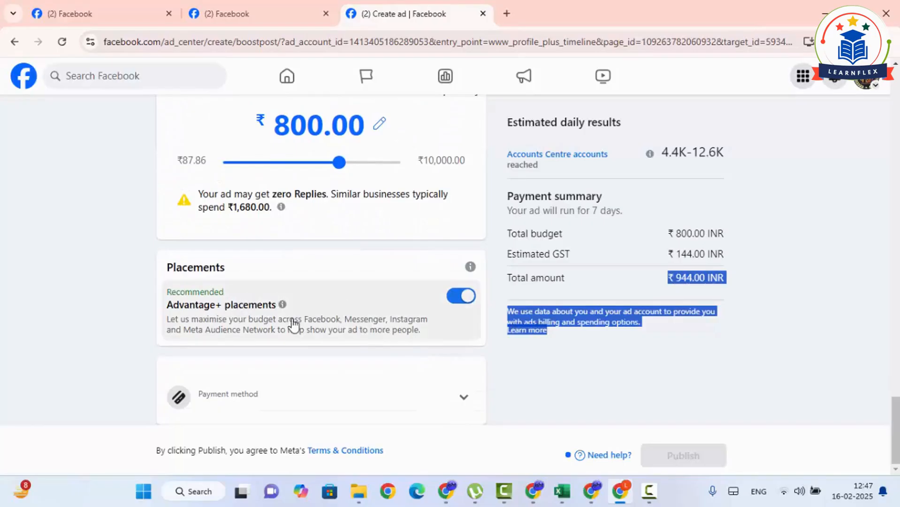
left_click(273, 329)
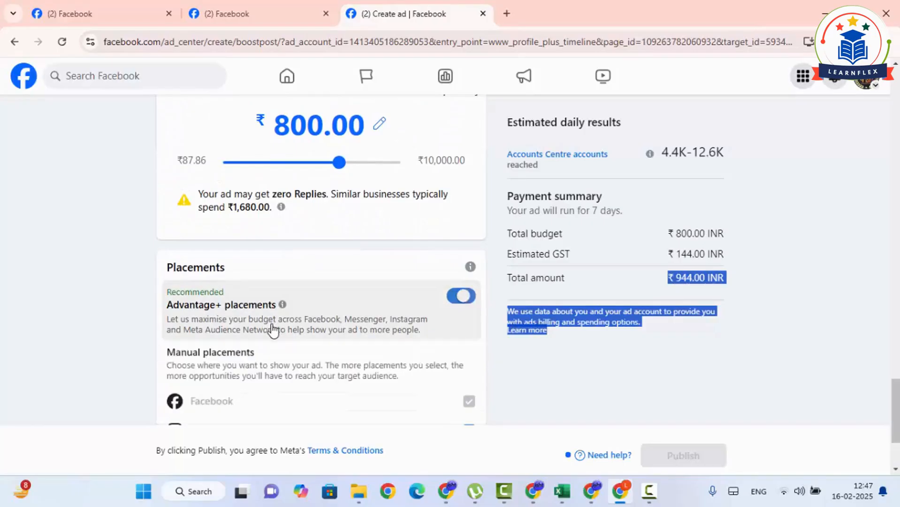
scroll(269, 353, "down", 3)
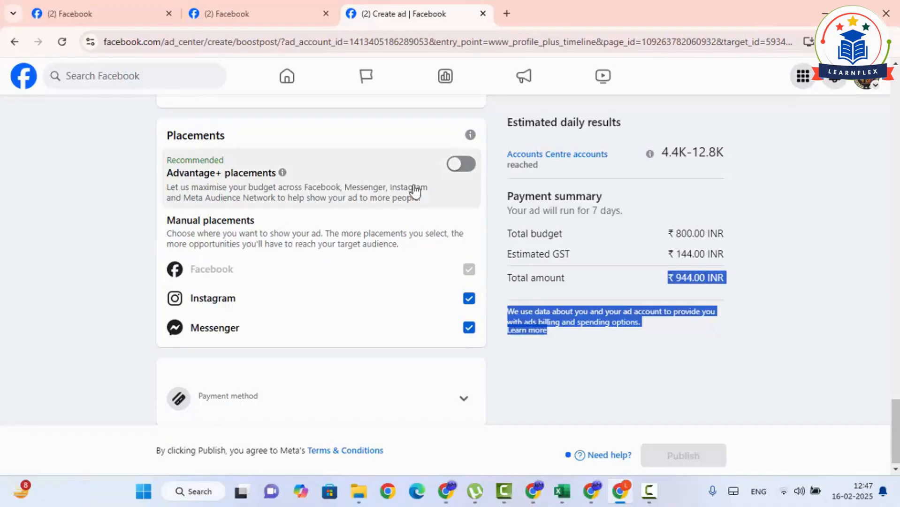
left_click(454, 166)
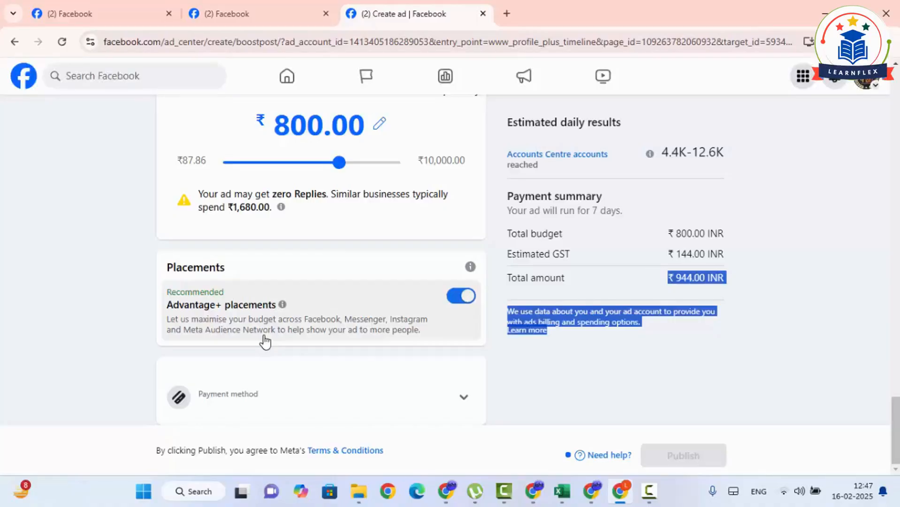
- Turn off Advantage+ placements, keep only Facebook by deselecting Instagram and Messenger, and check the daily results and payment summary
left_click(461, 296)
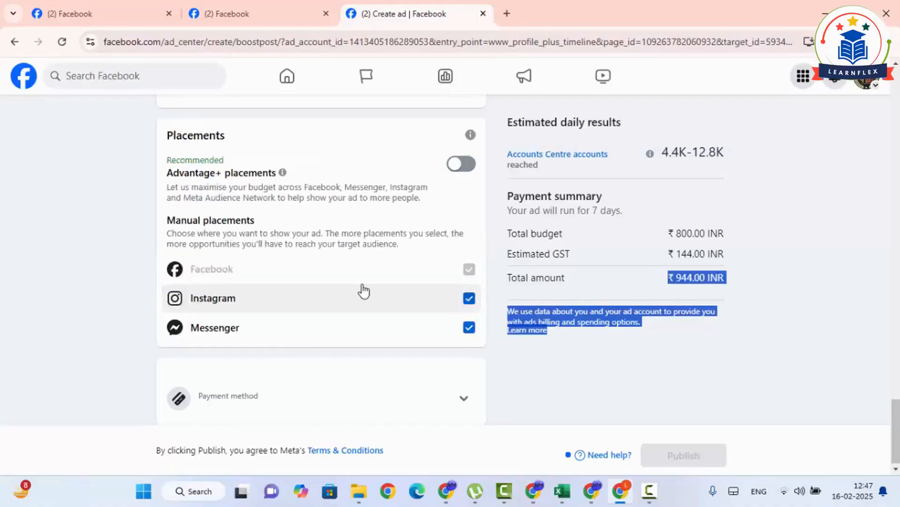
left_click(475, 269)
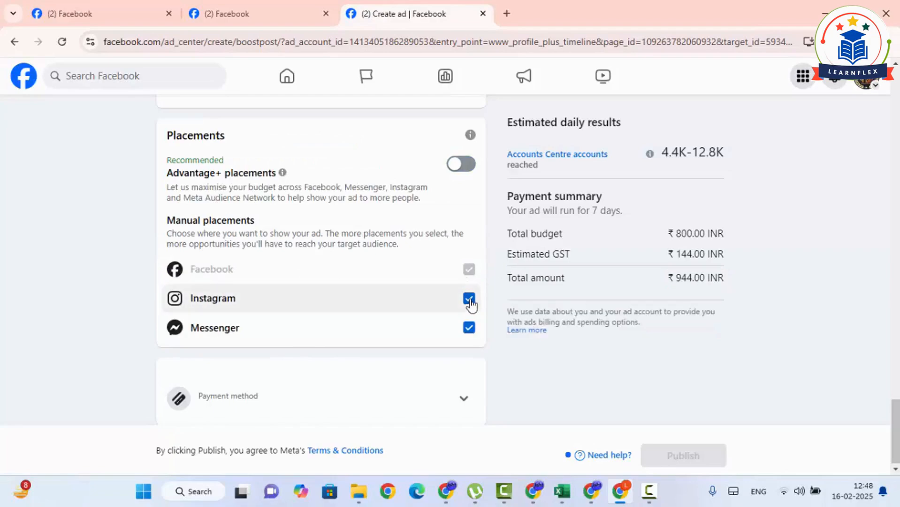
left_click(469, 299)
left_click(469, 328)
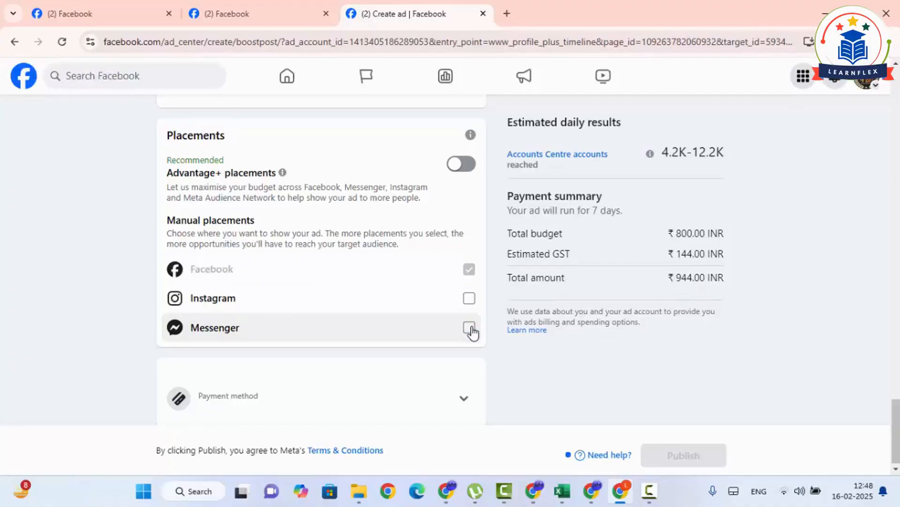
left_click(469, 298)
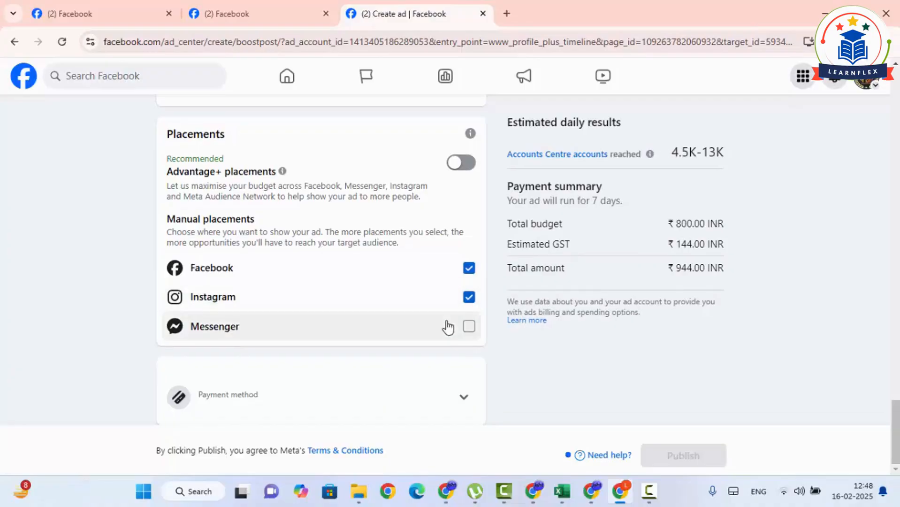
left_click(469, 297)
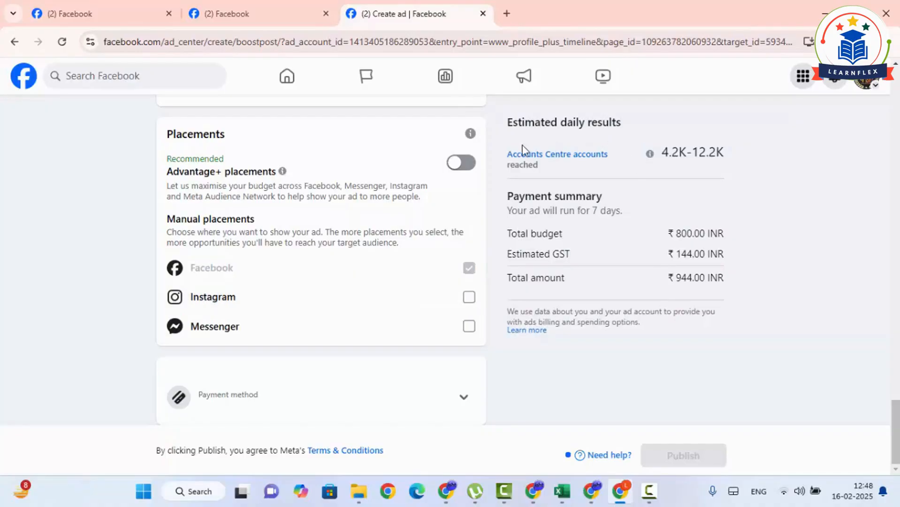
left_click_drag(507, 149, 781, 289)
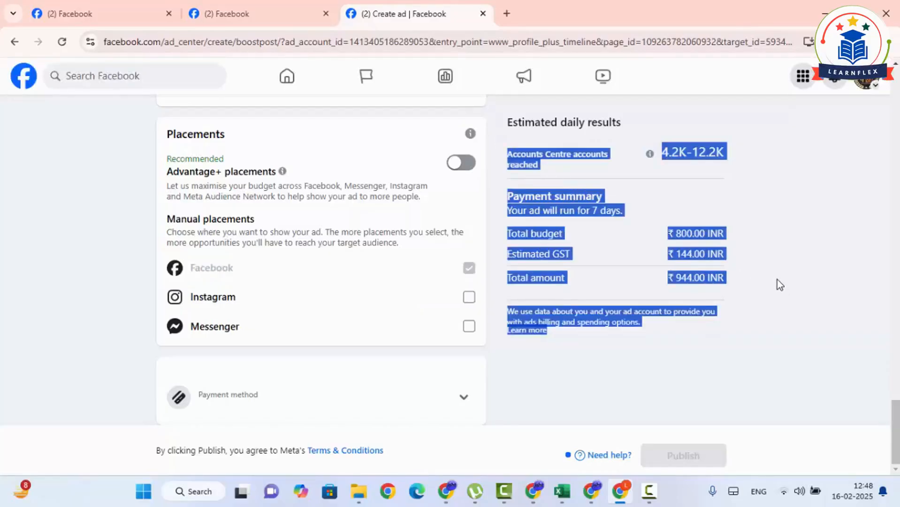
- Start adding a payment method for the ad and continue with UPI
left_click(453, 398)
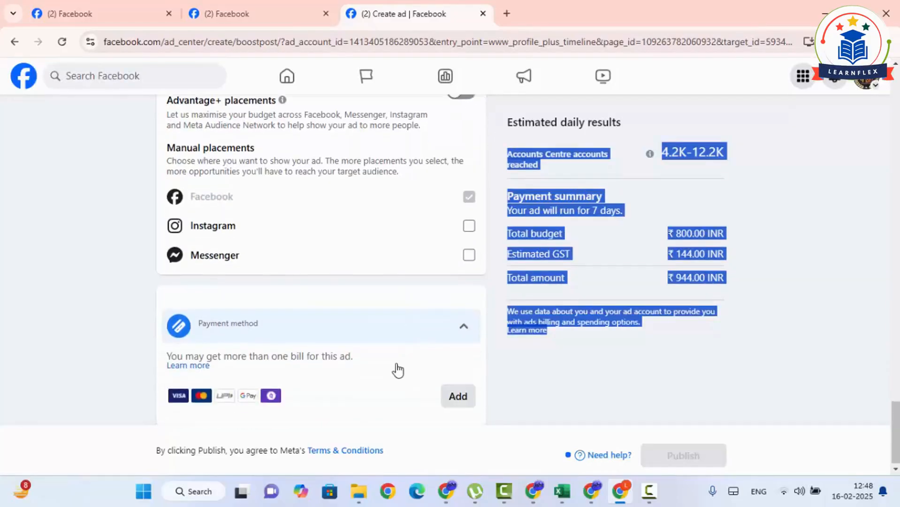
left_click(597, 361)
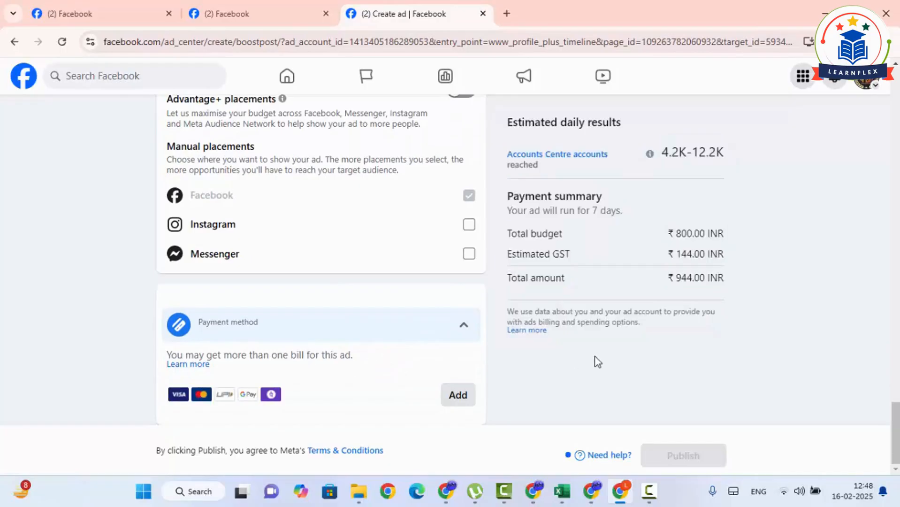
left_click(450, 399)
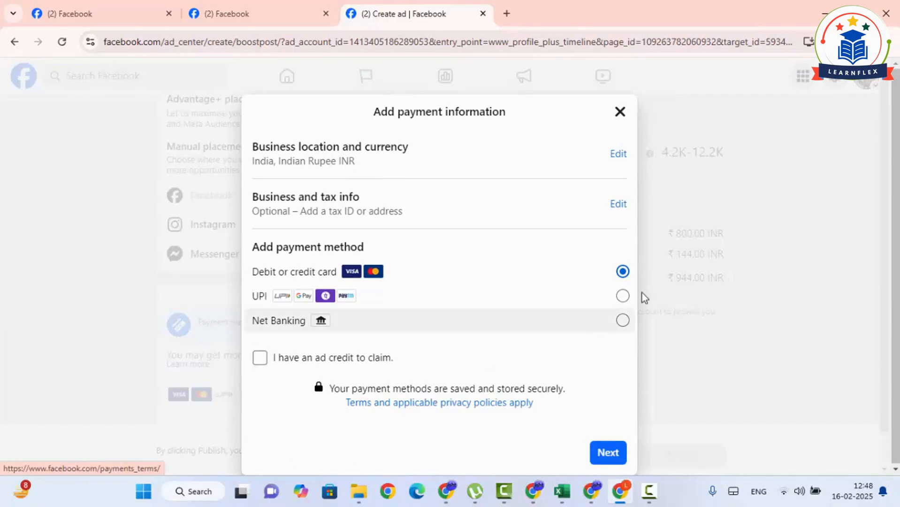
left_click(623, 296)
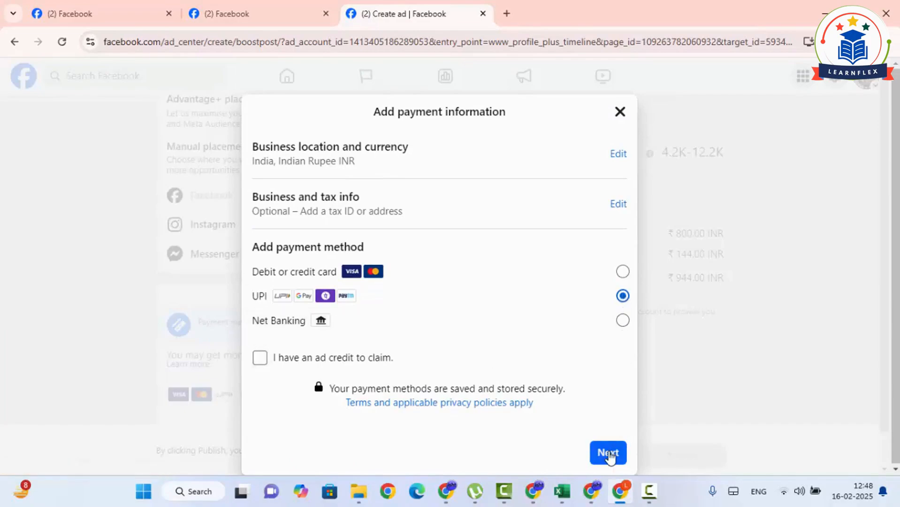
left_click(608, 452)
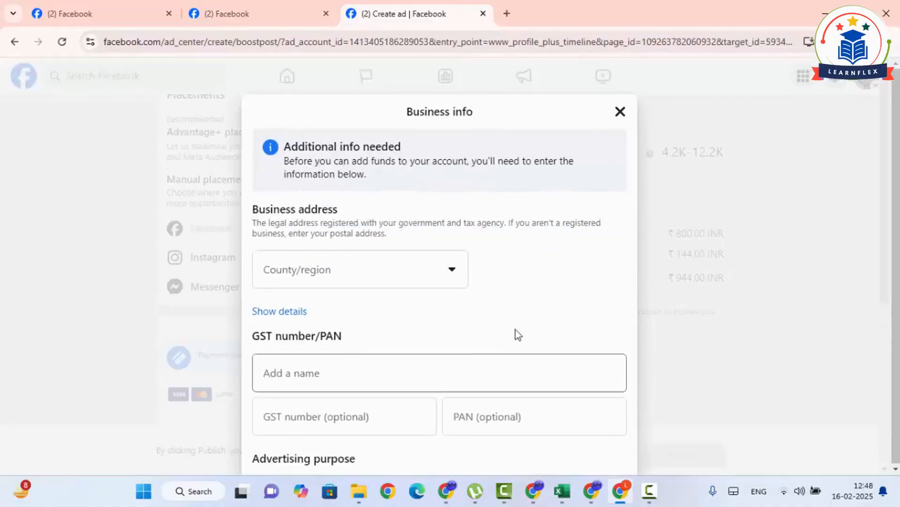
- Complete the business info with Chandigarh as the region, confirm that the information is accurate, and submit it
left_click(373, 273)
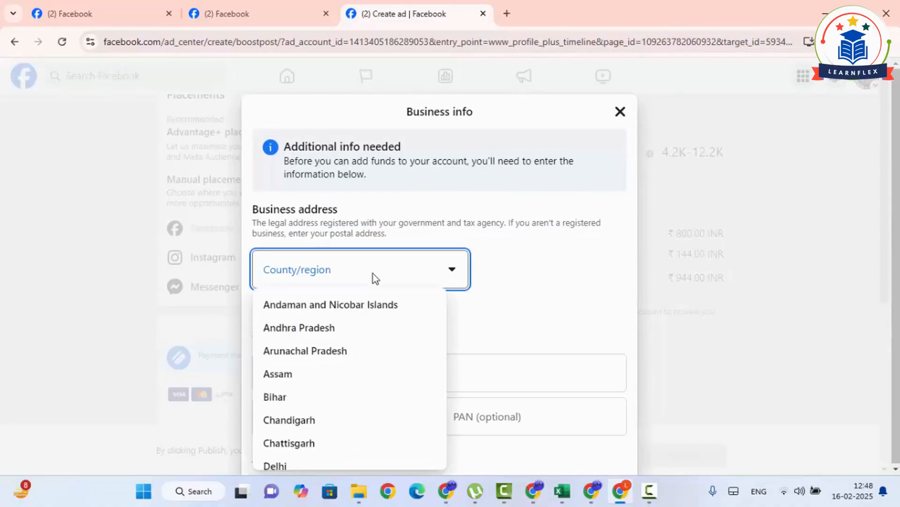
left_click(307, 423)
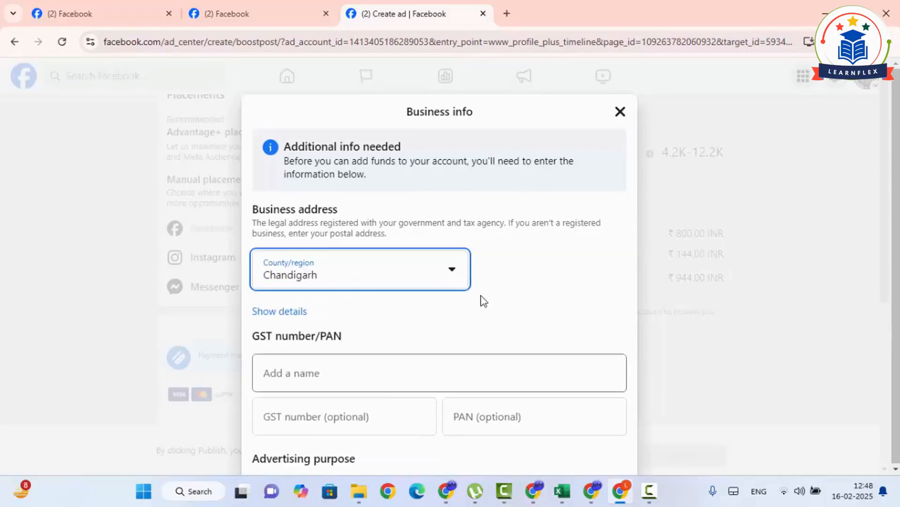
scroll(480, 301, "down", 5)
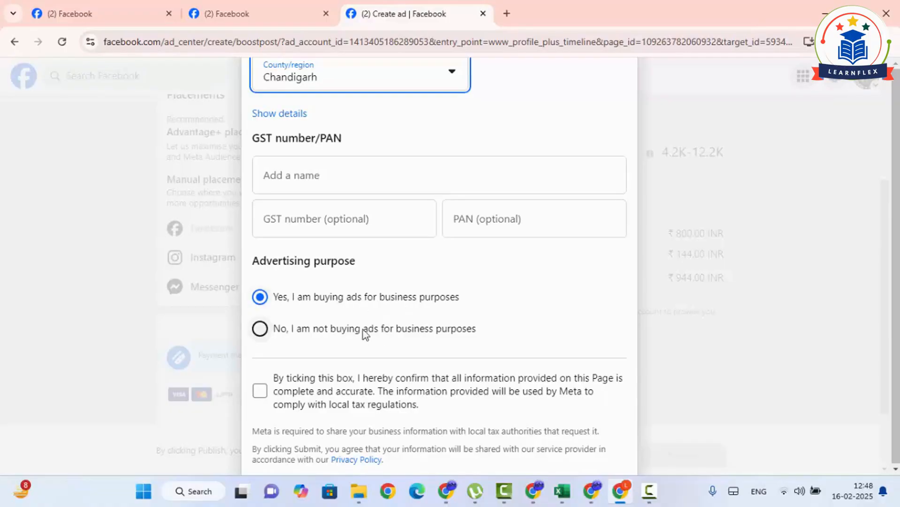
scroll(329, 333, "down", 3)
left_click(258, 305)
scroll(424, 298, "up", 3)
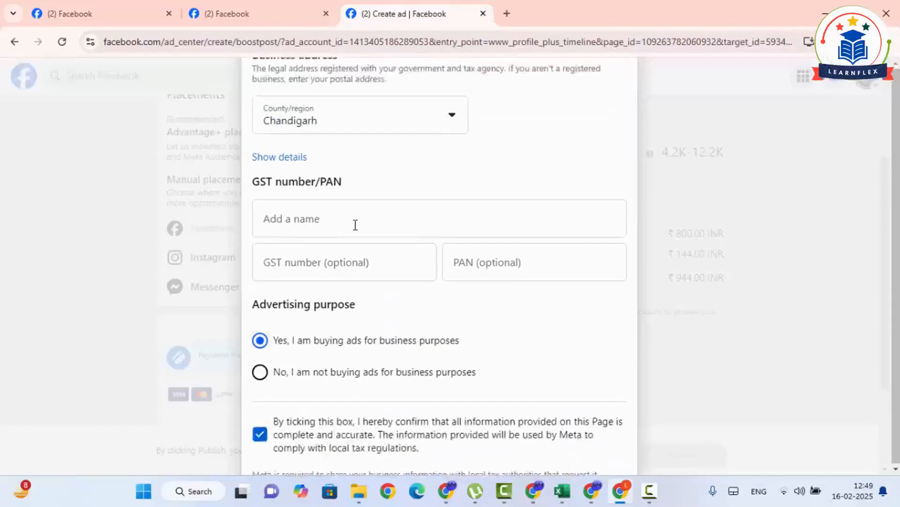
scroll(476, 346, "down", 3)
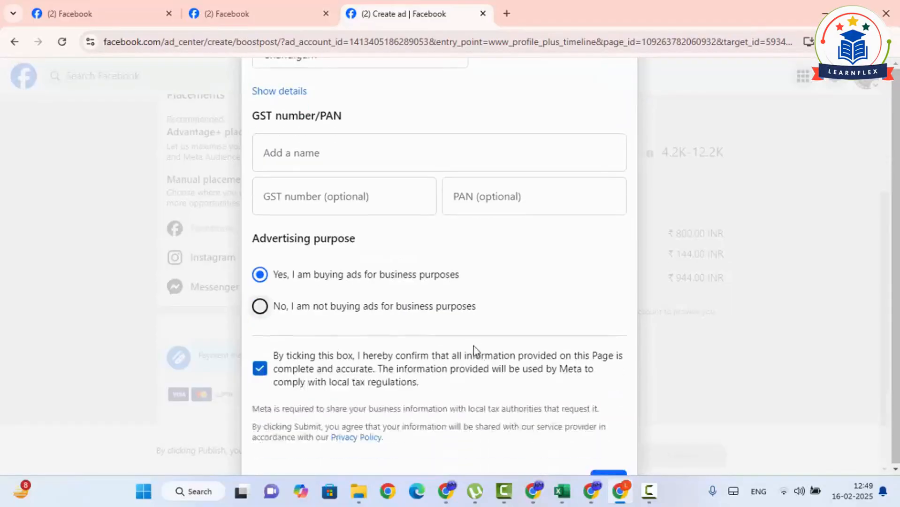
left_click(608, 417)
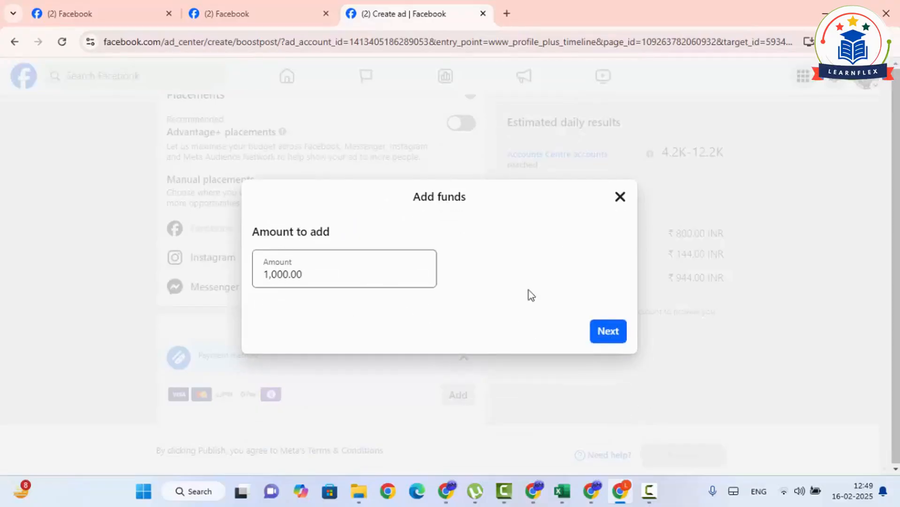
- Continue with 1,000.00 as the amount of funds to add
left_click(332, 274)
left_click(601, 338)
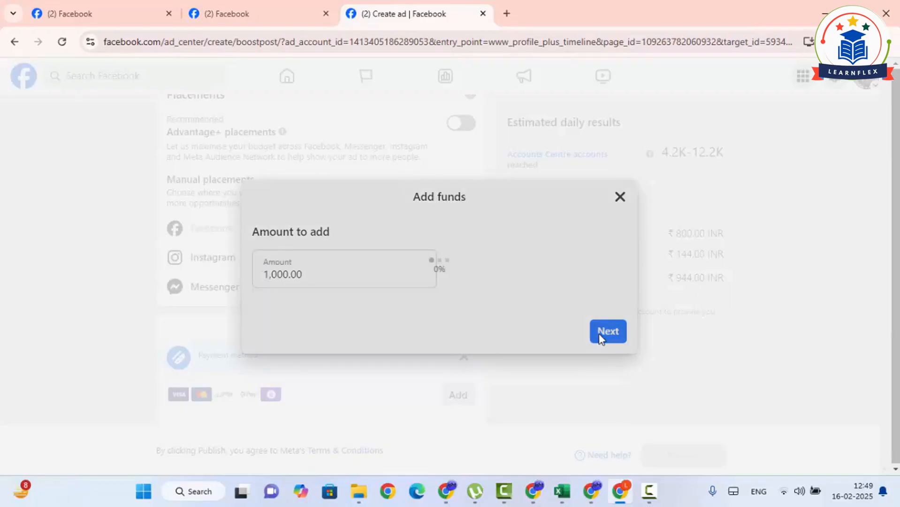